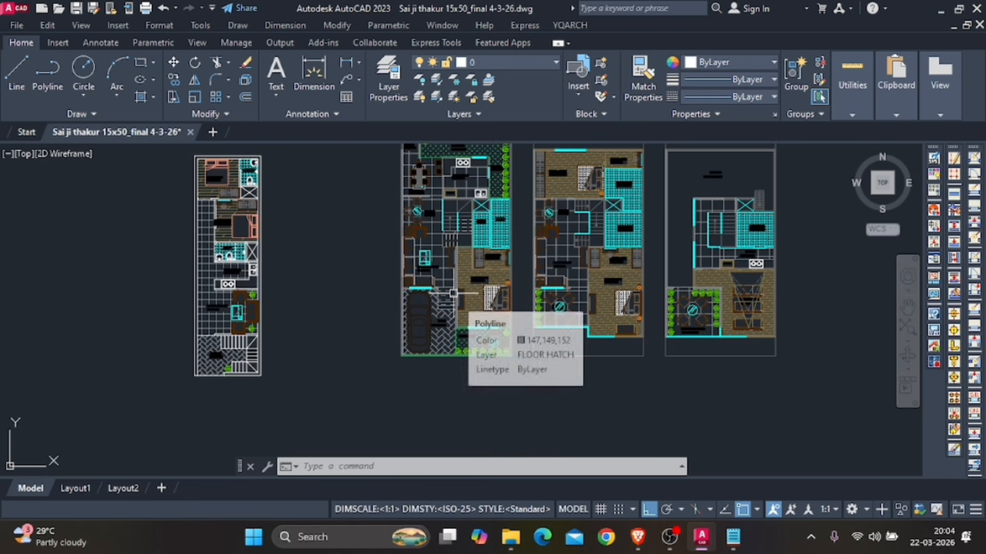
Start a plot of the model using the AutoCAD PDF (High Quality Print).pc3 plotter, with the plot centered on the sheet
scroll(453, 294, "down", 2)
scroll(457, 213, "up", 2)
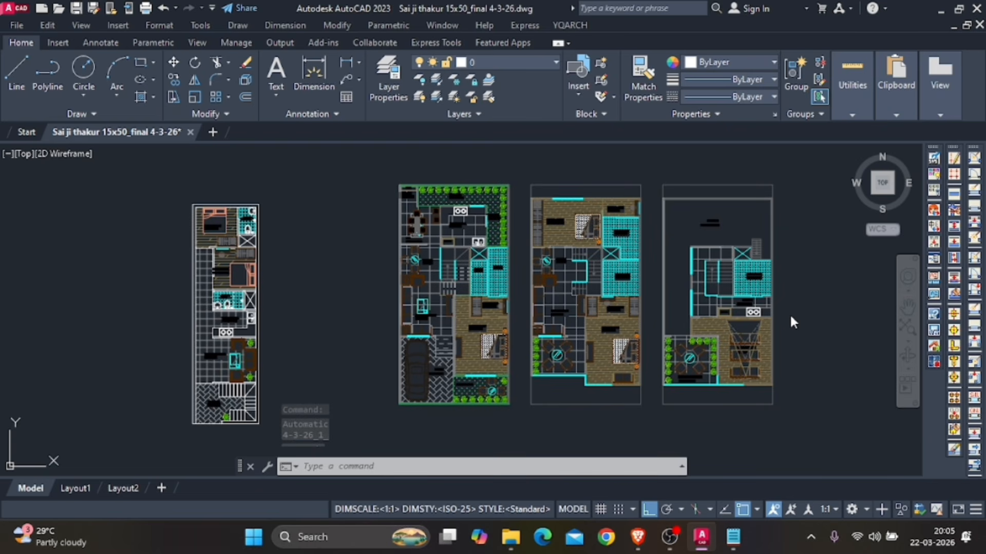
key("ctrl+p")
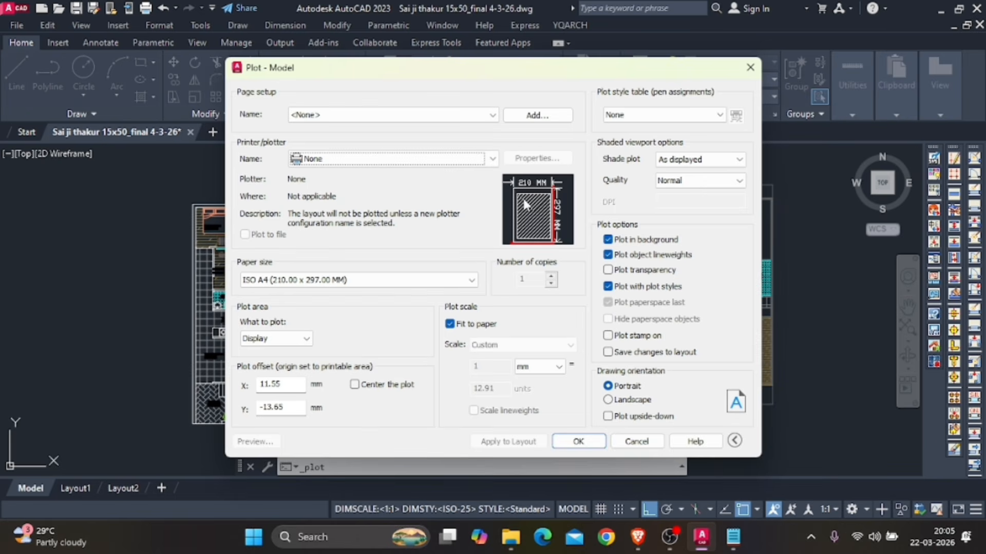
left_click(403, 114)
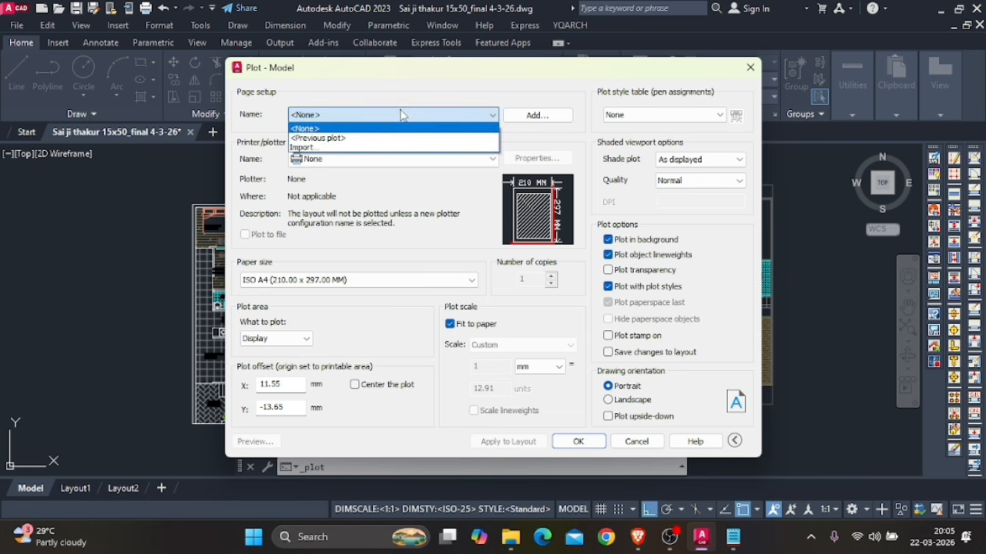
left_click(403, 114)
left_click(403, 158)
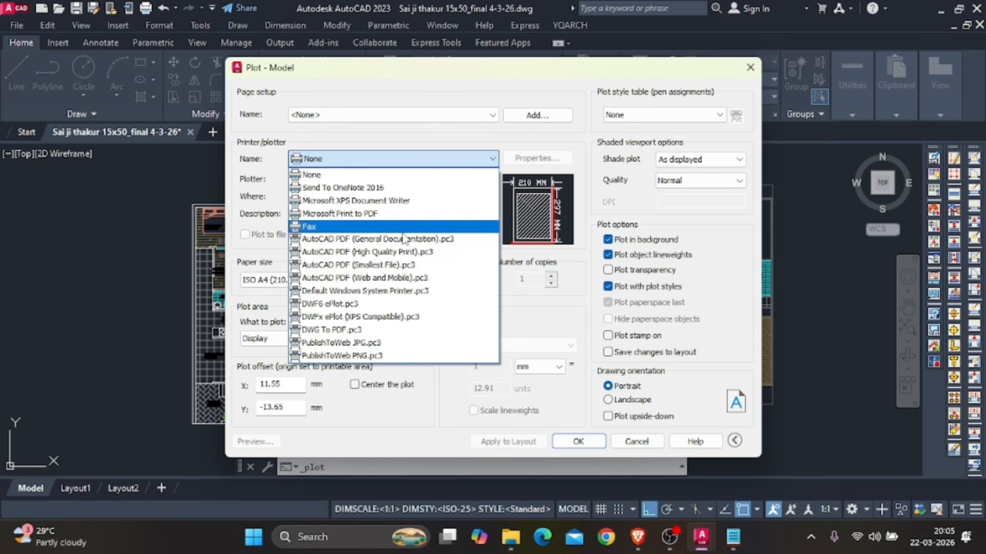
left_click(416, 253)
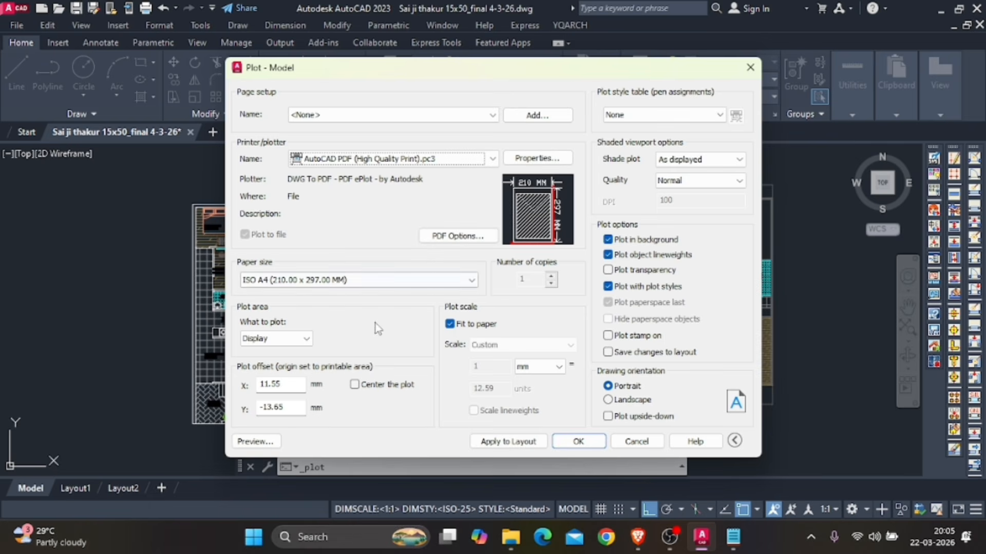
left_click(374, 386)
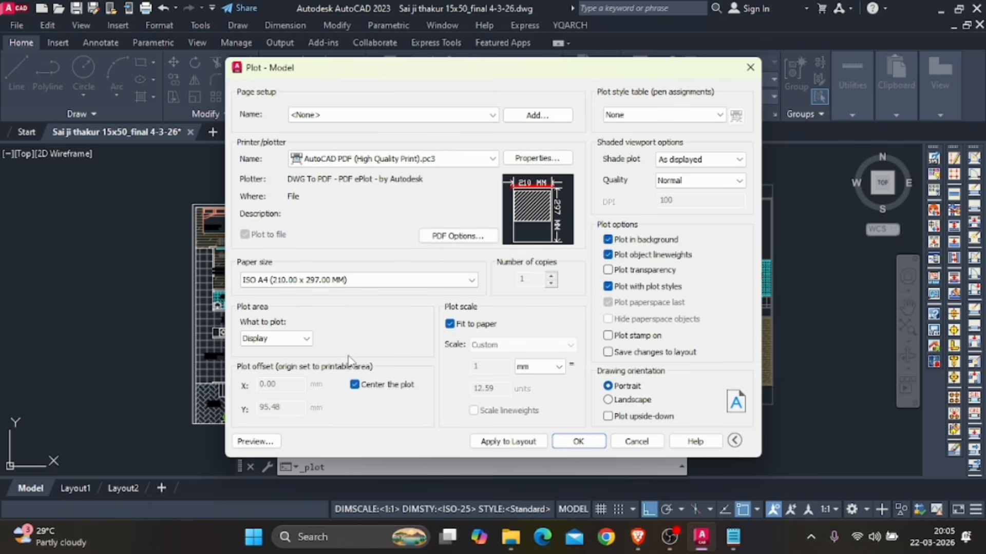
Define the plot area as a window enclosing the three wider floor plans and set the drawing orientation to landscape
left_click(296, 343)
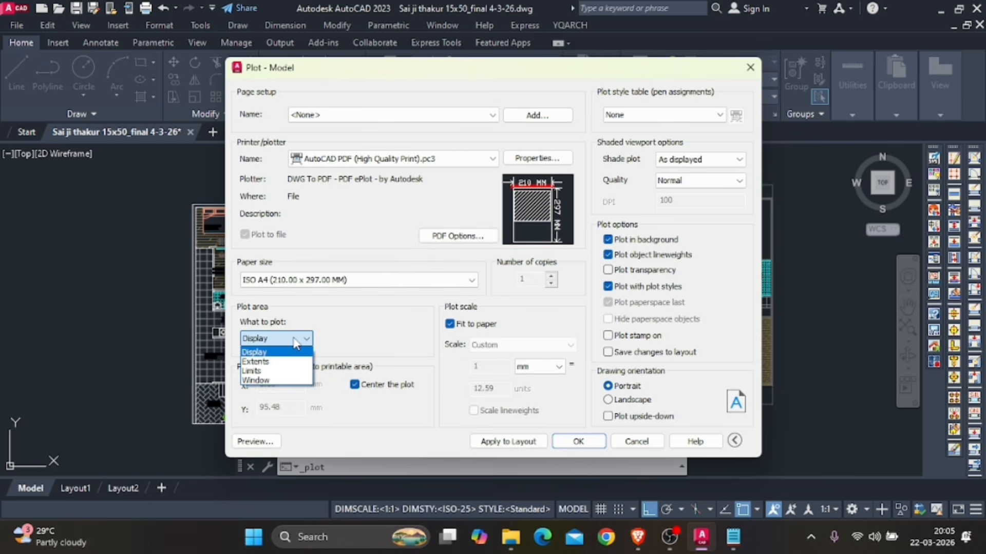
left_click(286, 381)
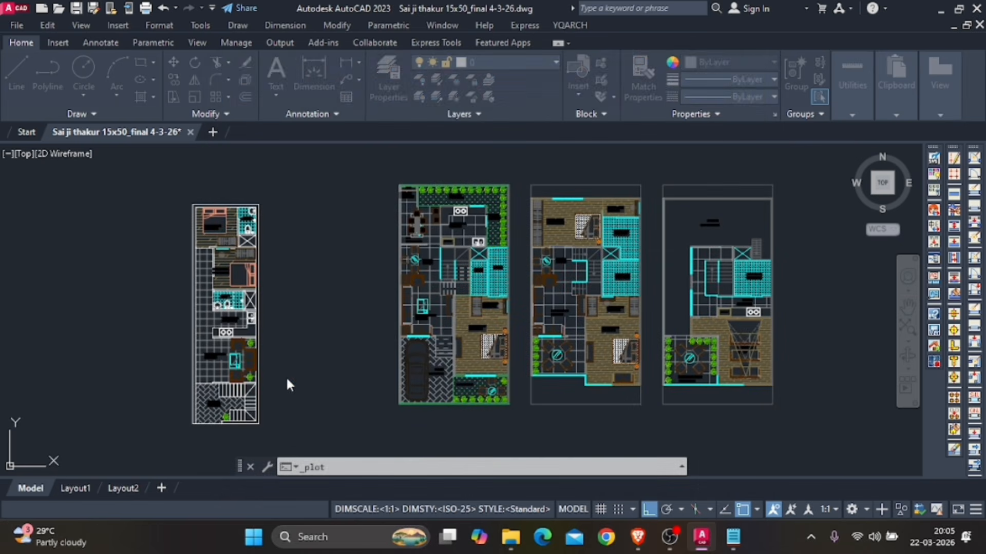
left_click(385, 170)
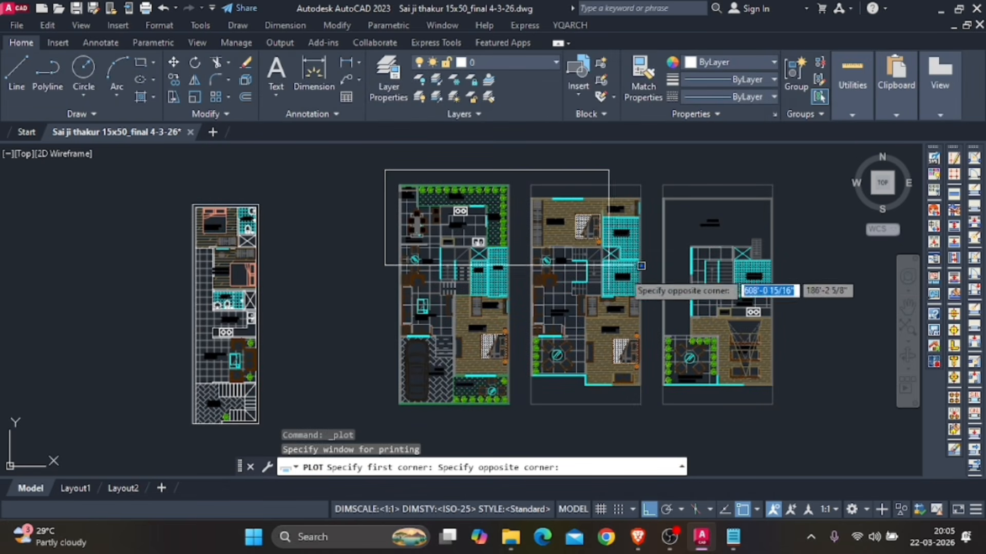
left_click(795, 430)
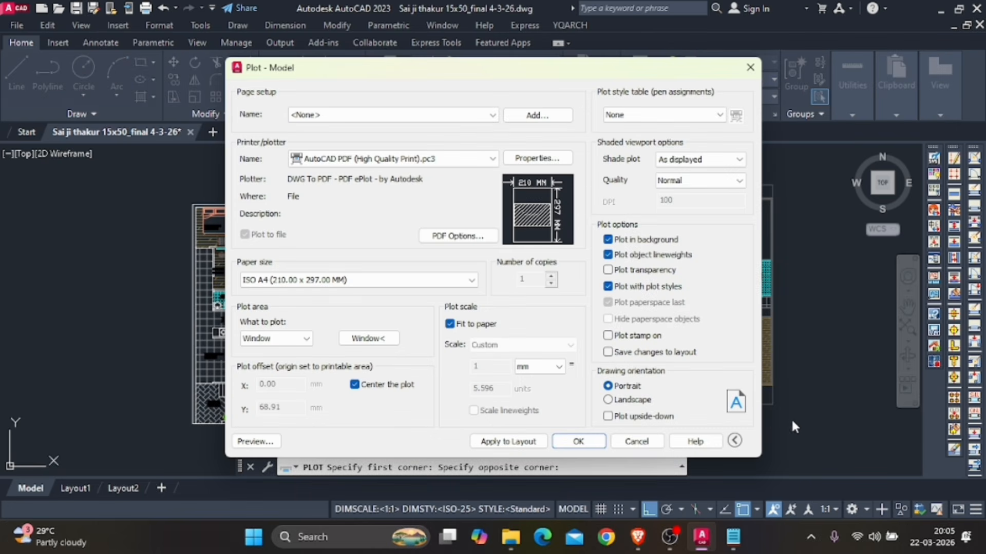
left_click(647, 404)
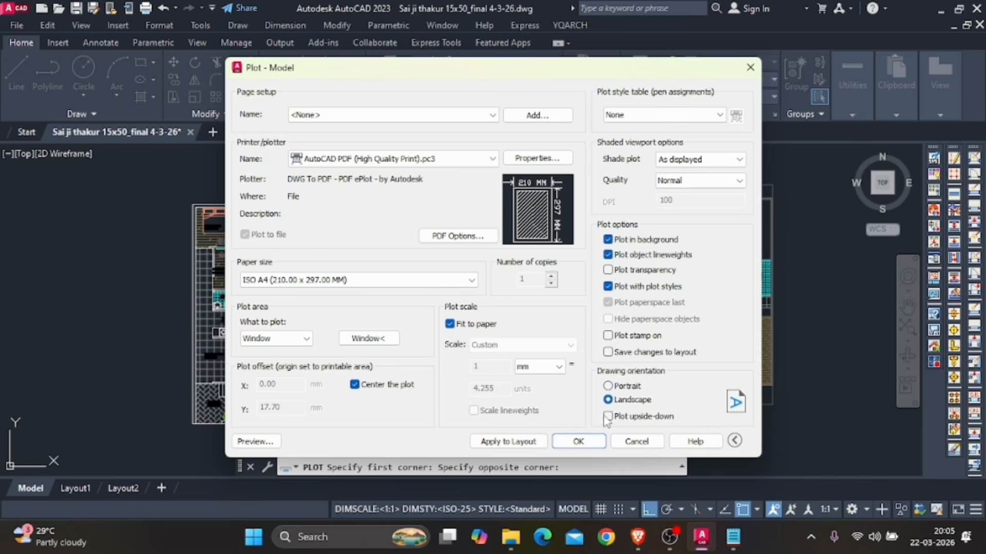
Preview the plot and examine the room labels, furniture and page fit of the three floor plans
left_click(271, 443)
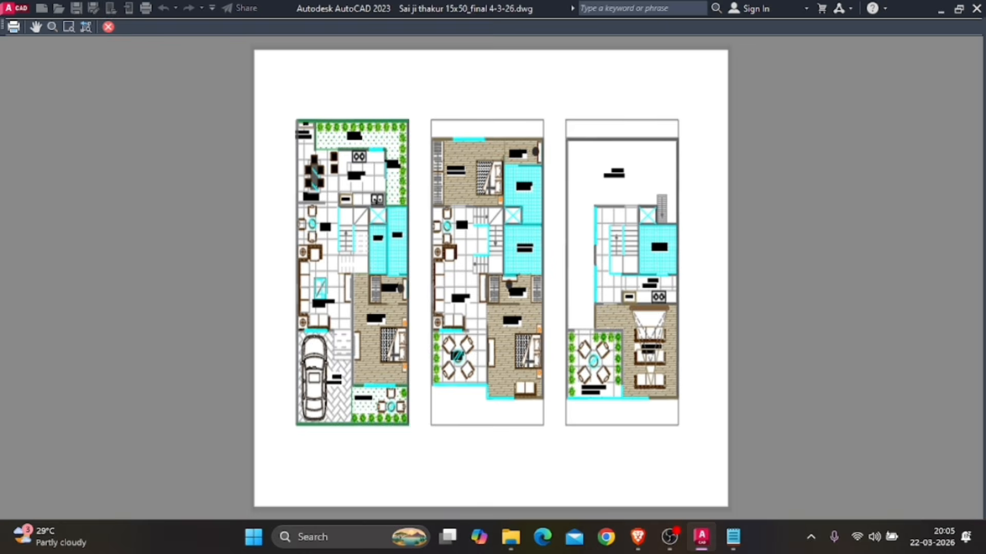
scroll(410, 351, "down", 2)
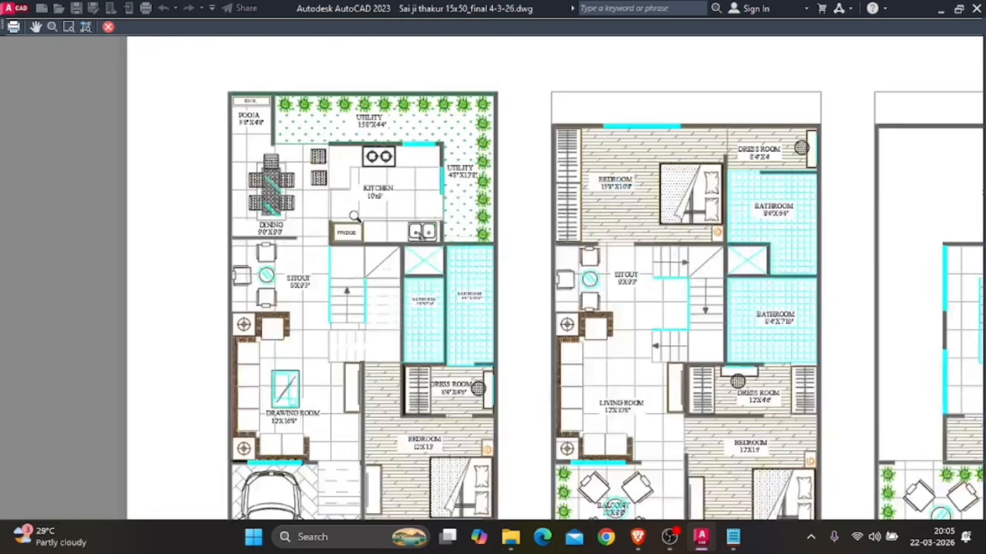
scroll(356, 218, "up", 5)
scroll(351, 215, "up", 6)
scroll(330, 202, "down", 10)
scroll(348, 214, "up", 5)
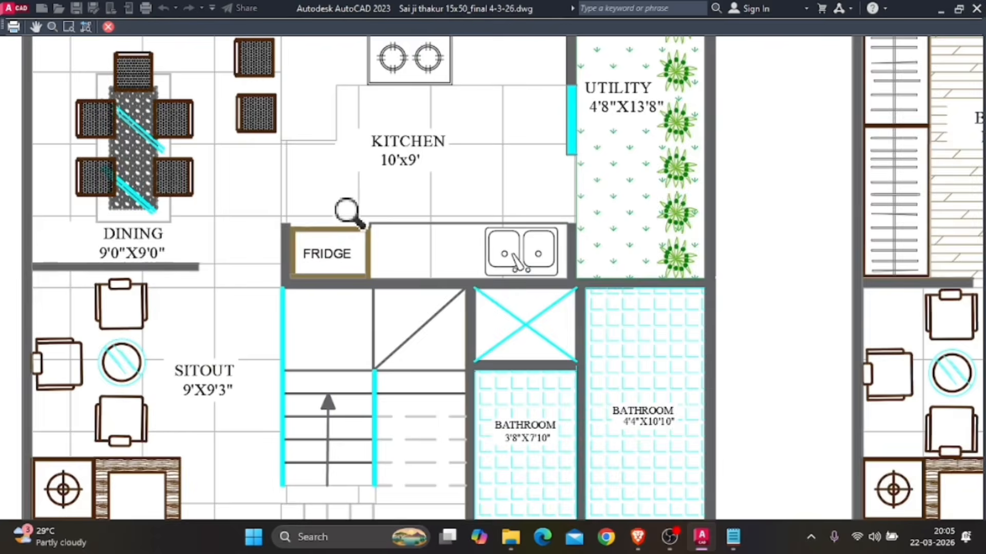
scroll(355, 215, "down", 4)
scroll(355, 216, "down", 3)
scroll(355, 215, "up", 3)
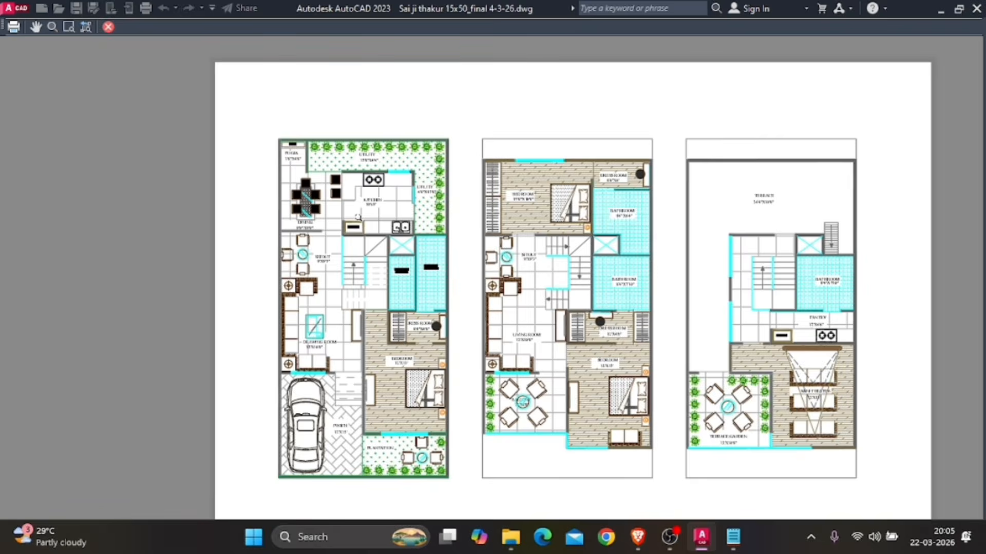
scroll(356, 216, "down", 3)
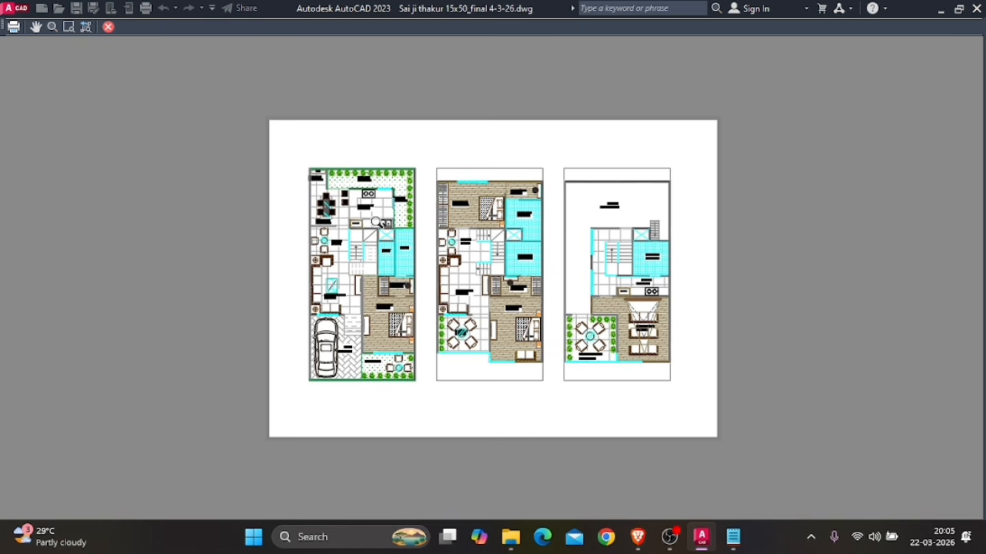
left_click(109, 27)
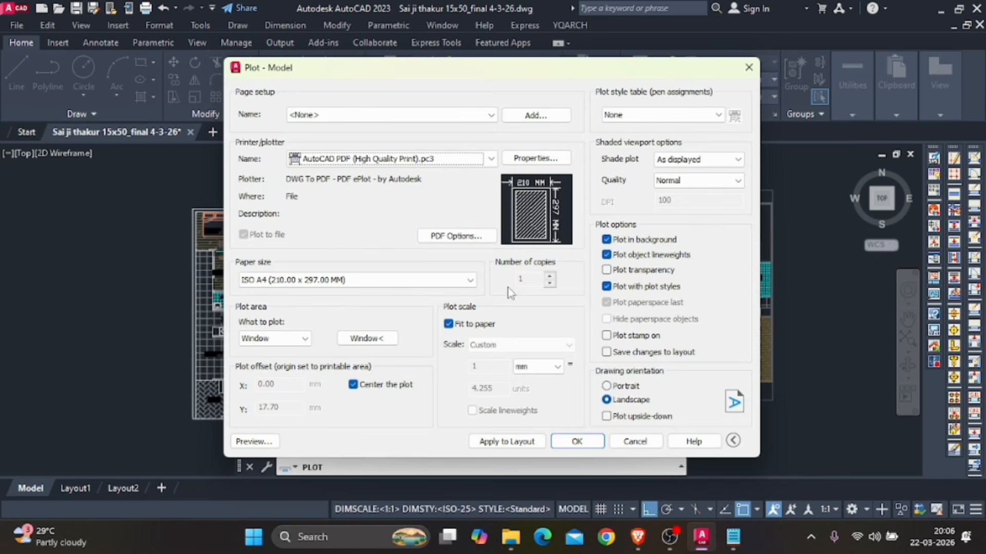
Plot the windowed floor plans to a PDF file named PLAN on the Desktop
left_click(577, 443)
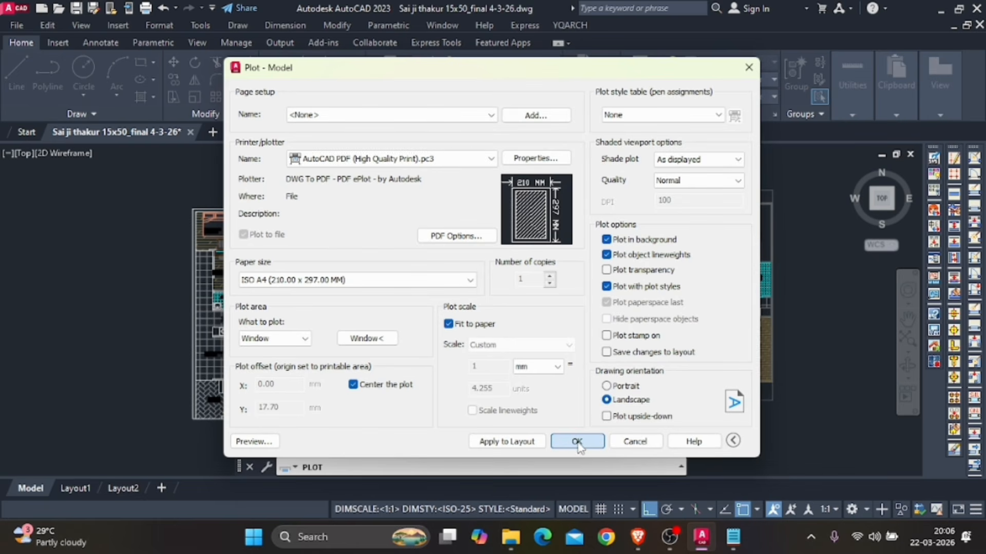
left_click(578, 443)
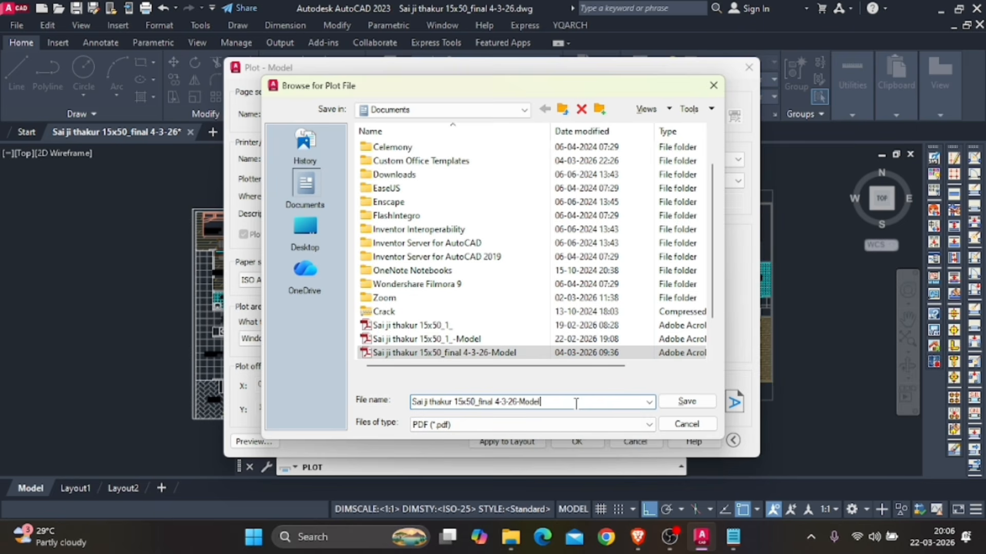
left_click_drag(575, 397, 397, 406)
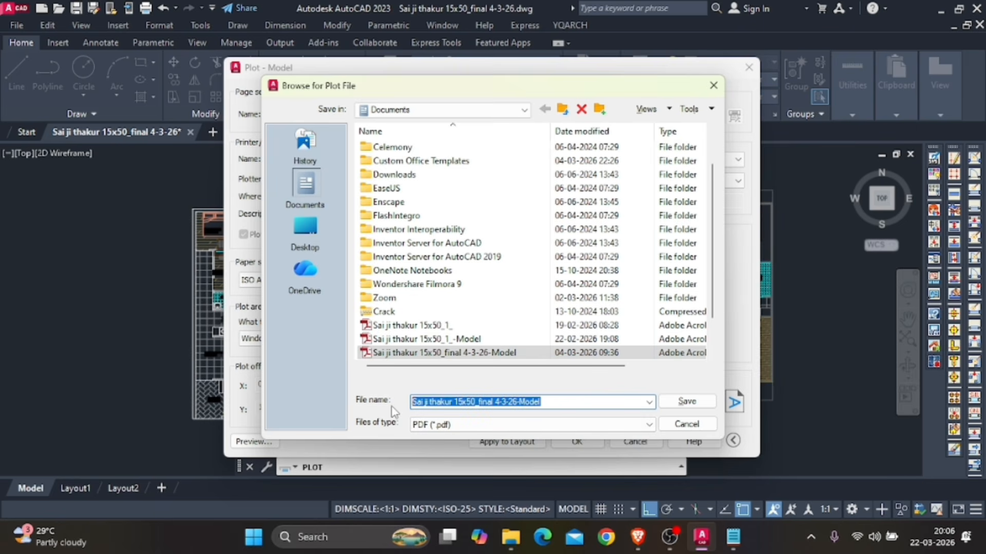
type("p")
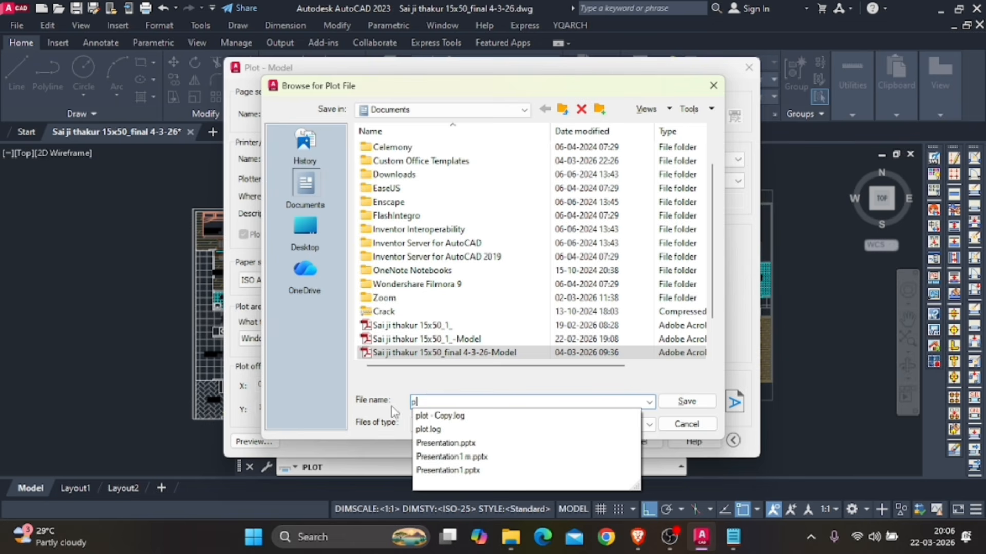
key("BackSpace")
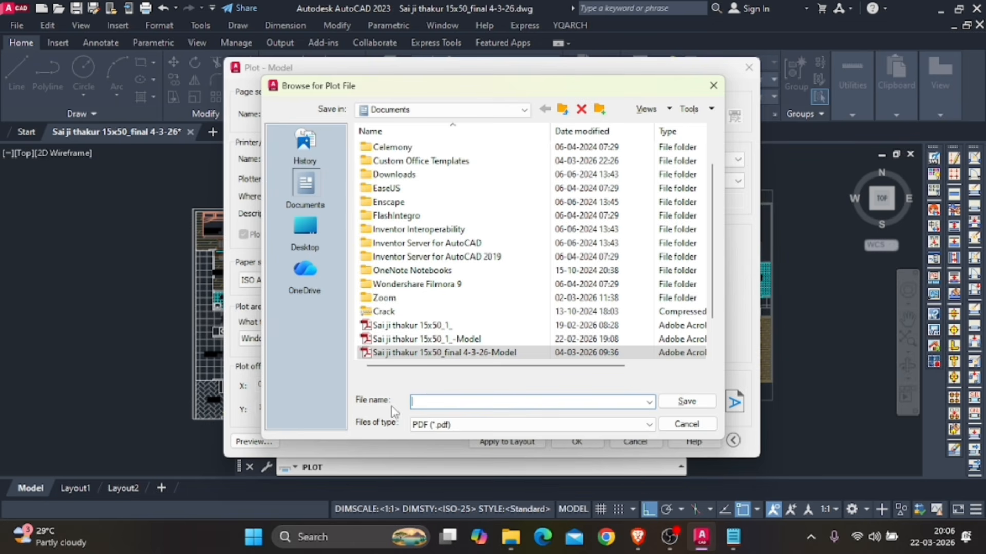
type("PLAN")
left_click(304, 234)
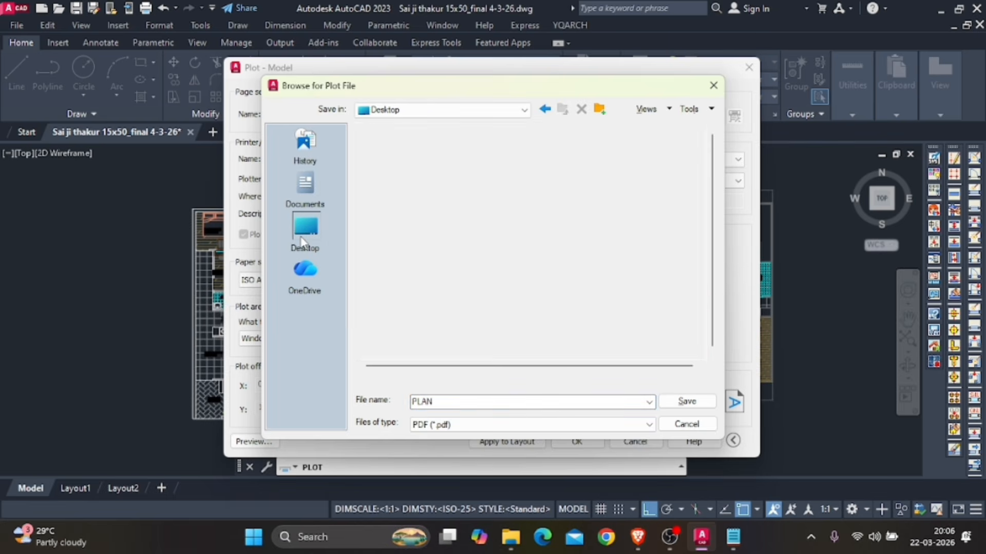
left_click(683, 402)
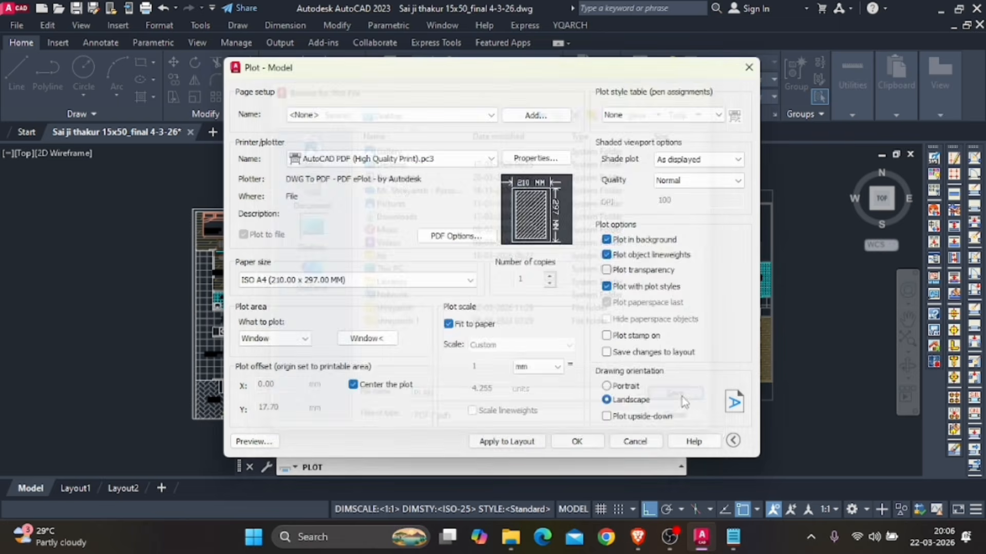
key("Return")
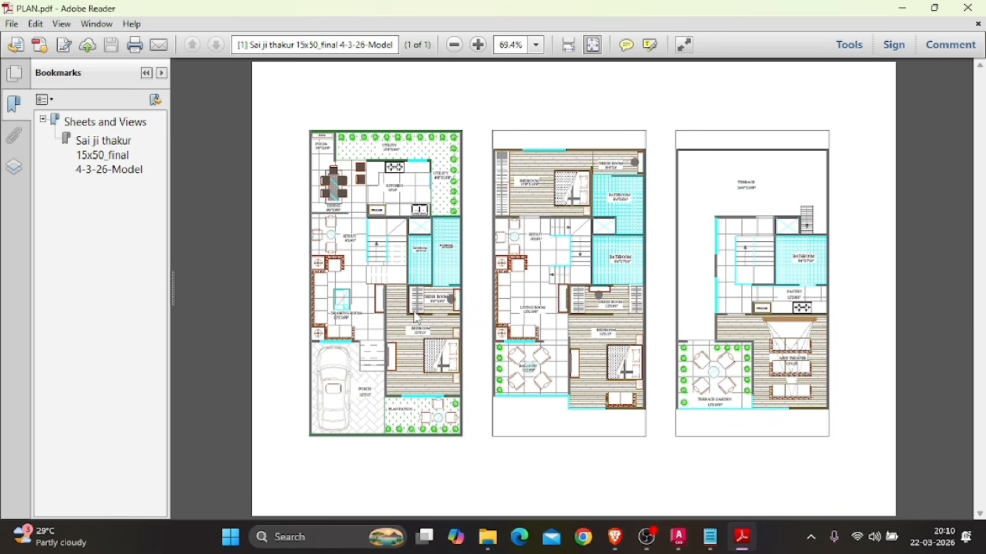
Examine the three floor plans in the exported PLAN.pdf at a larger magnification
left_click(482, 46)
left_click(478, 45)
left_click(478, 45)
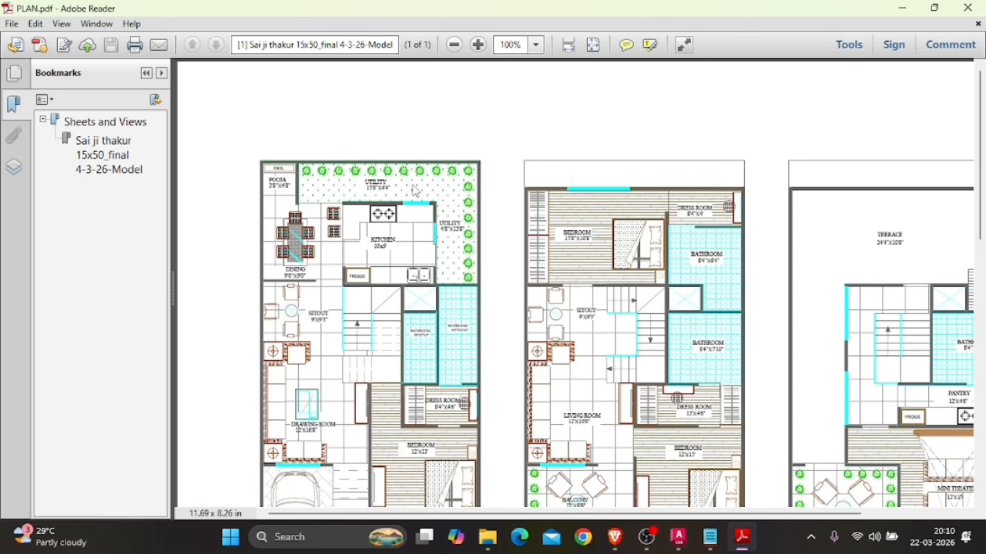
scroll(411, 198, "down", 1)
scroll(411, 198, "down", 3)
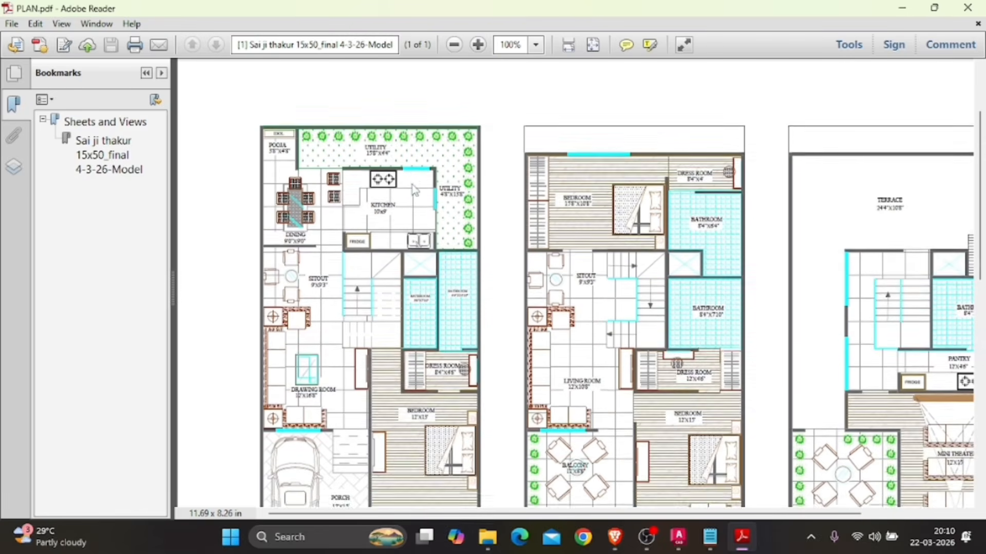
left_click(454, 45)
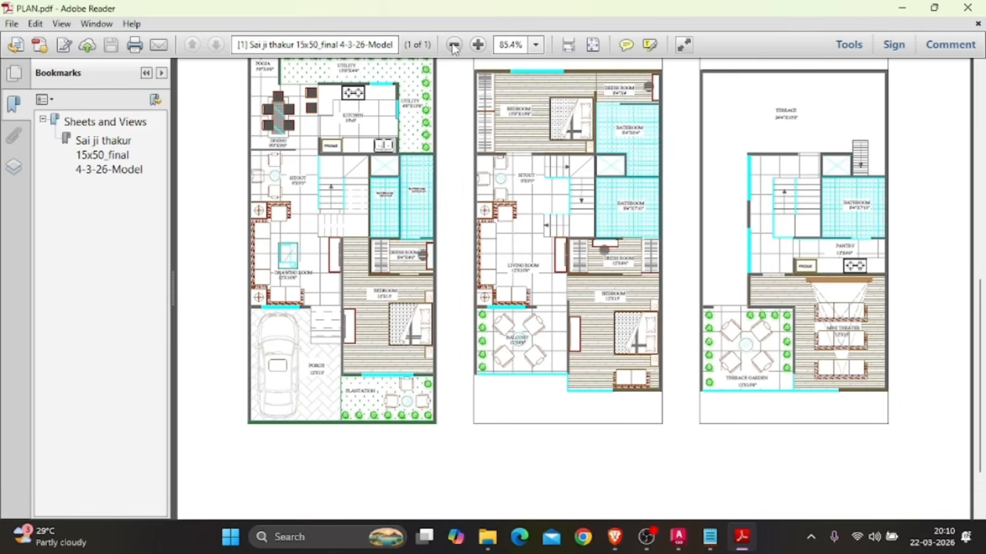
left_click(454, 45)
scroll(455, 146, "up", 2)
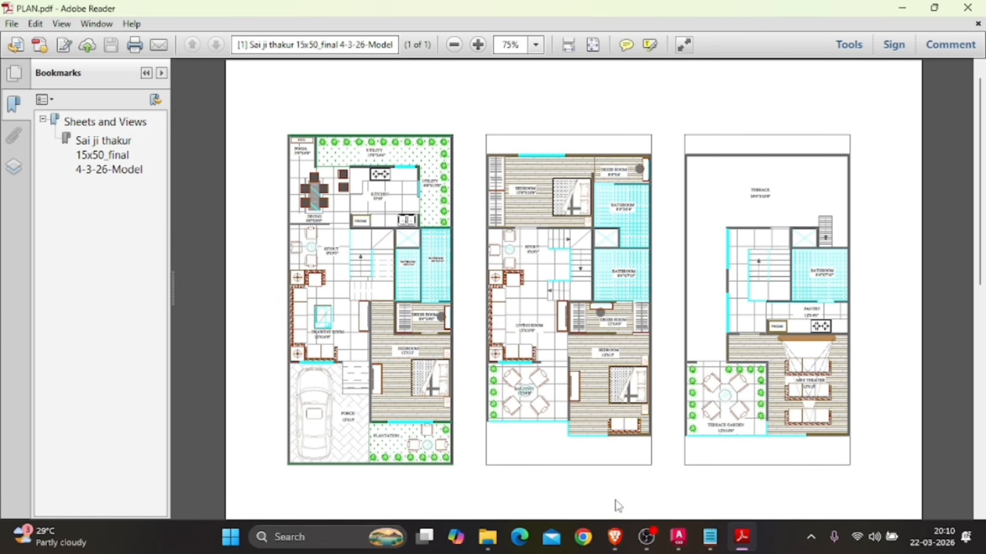
Switch to the Brave browser and search the web for "pdf to image" in a new tab
left_click(615, 537)
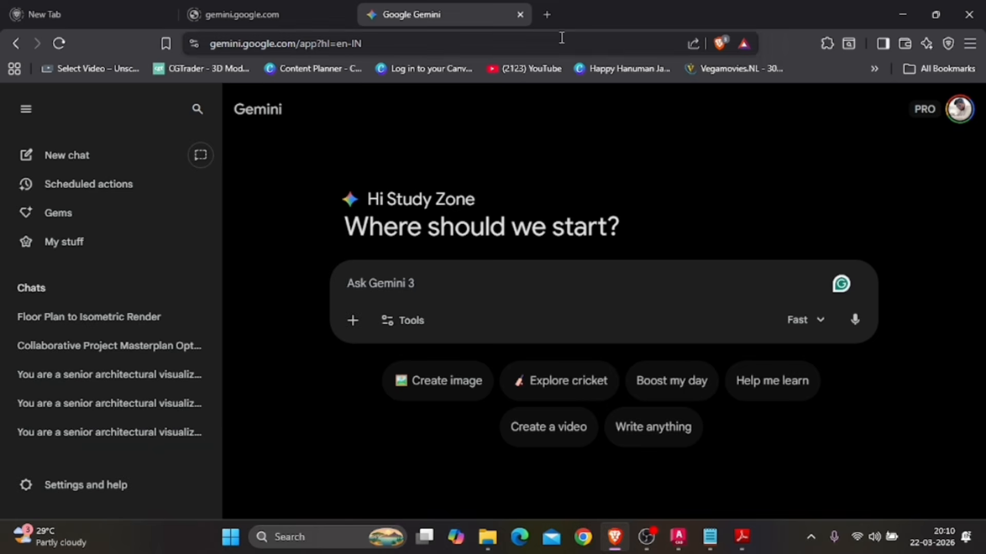
left_click(547, 15)
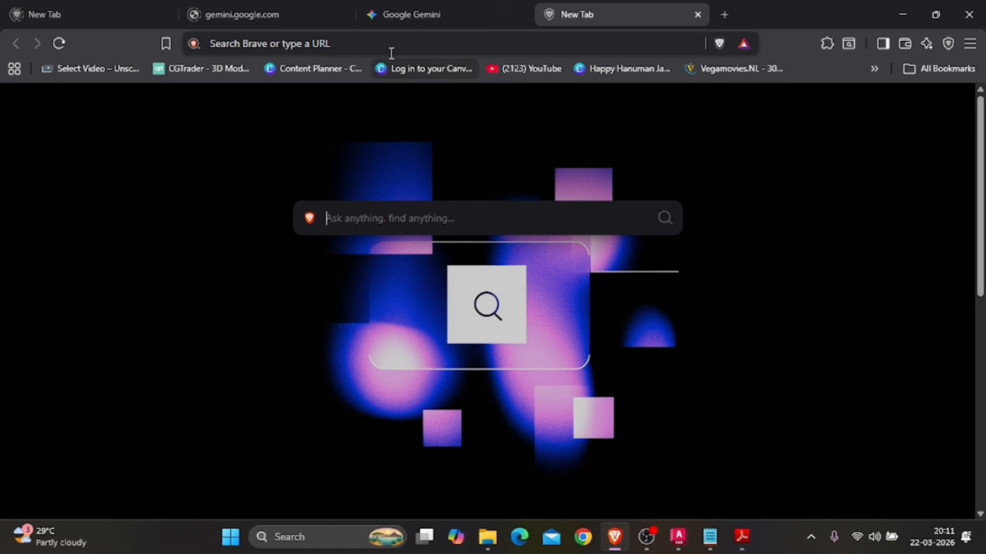
left_click(393, 44)
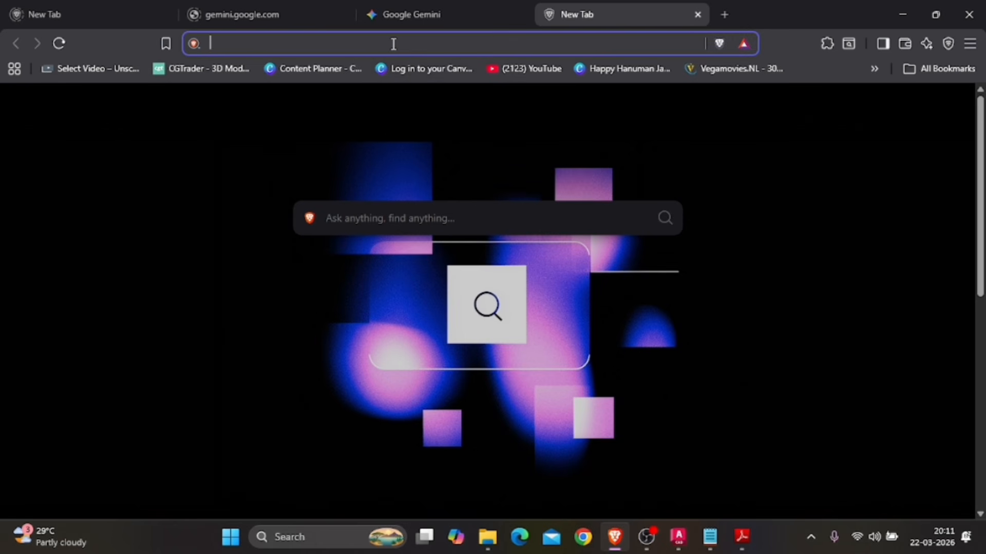
type("p")
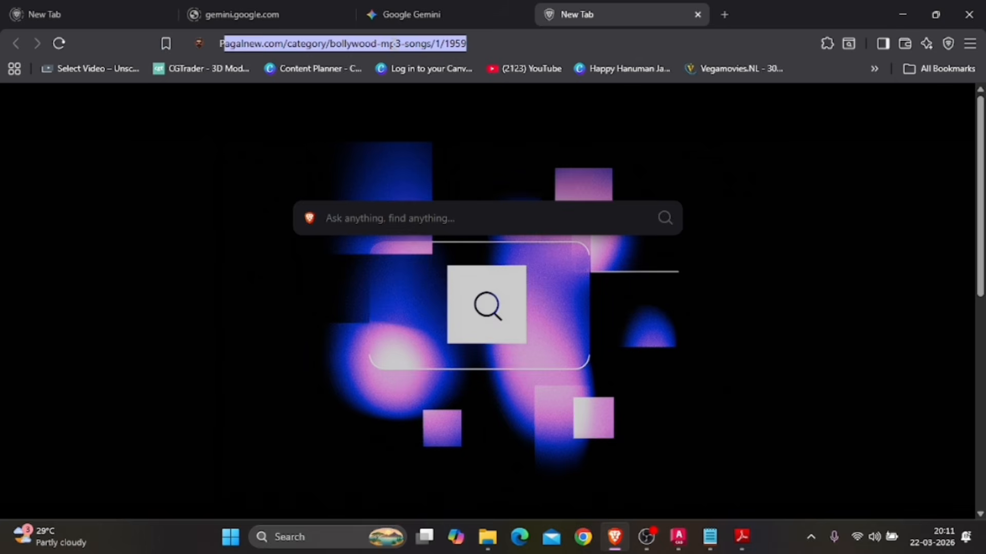
type("DF")
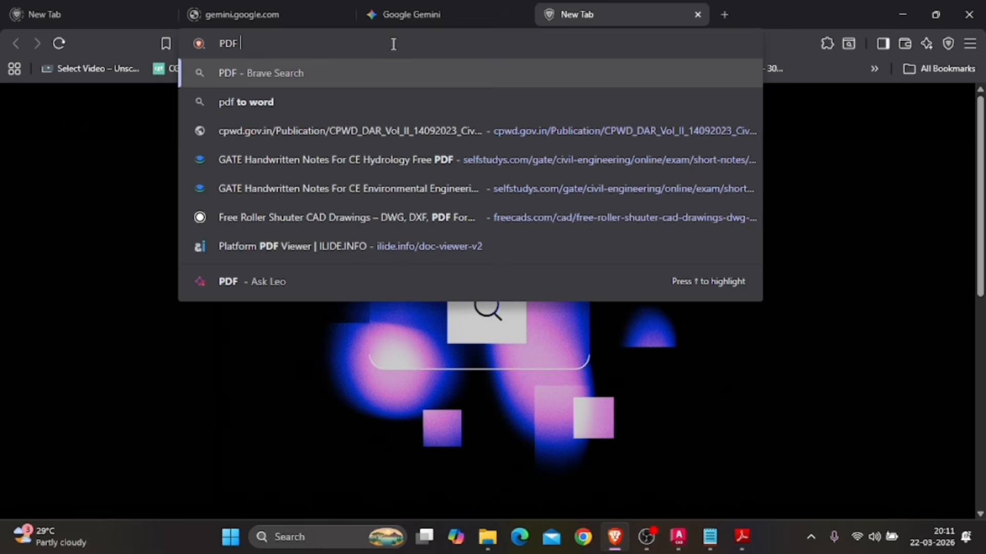
type(" TO I")
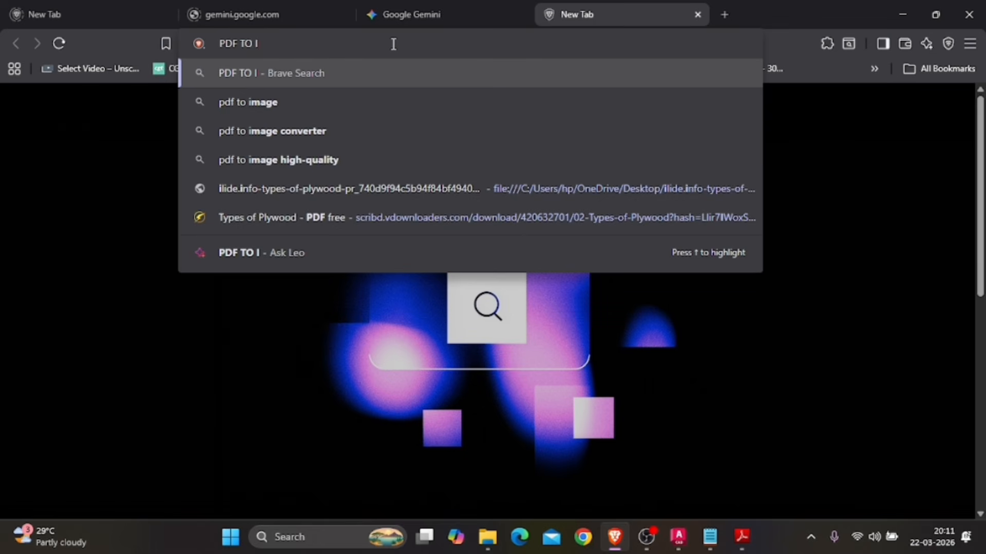
key("Down")
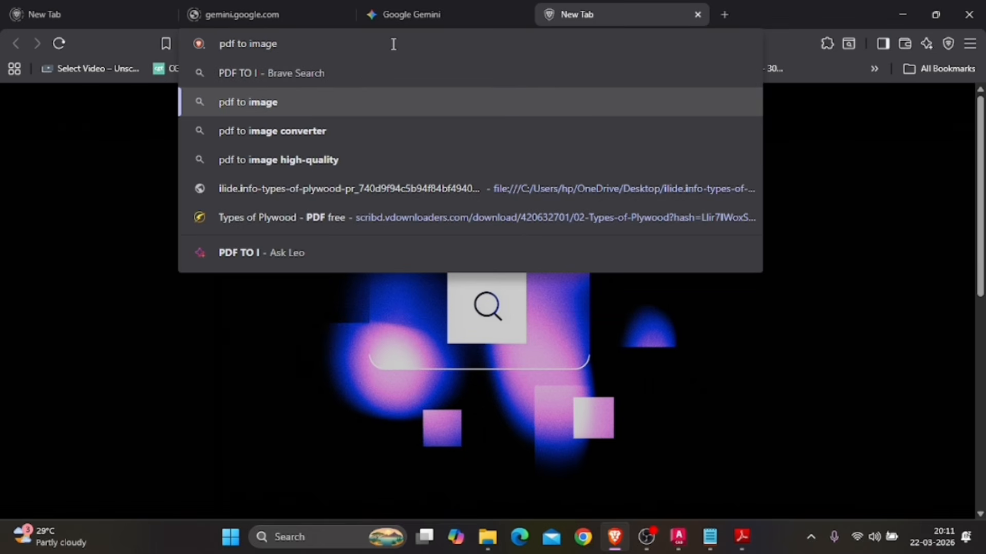
key("Return")
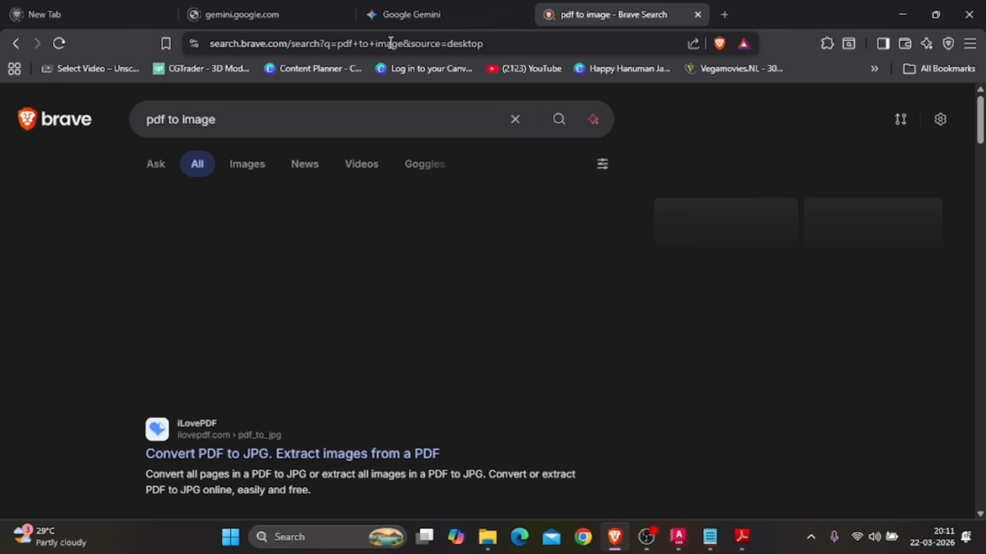
Open iLovePDF's PDF to JPG converter from the search results
scroll(370, 318, "down", 3)
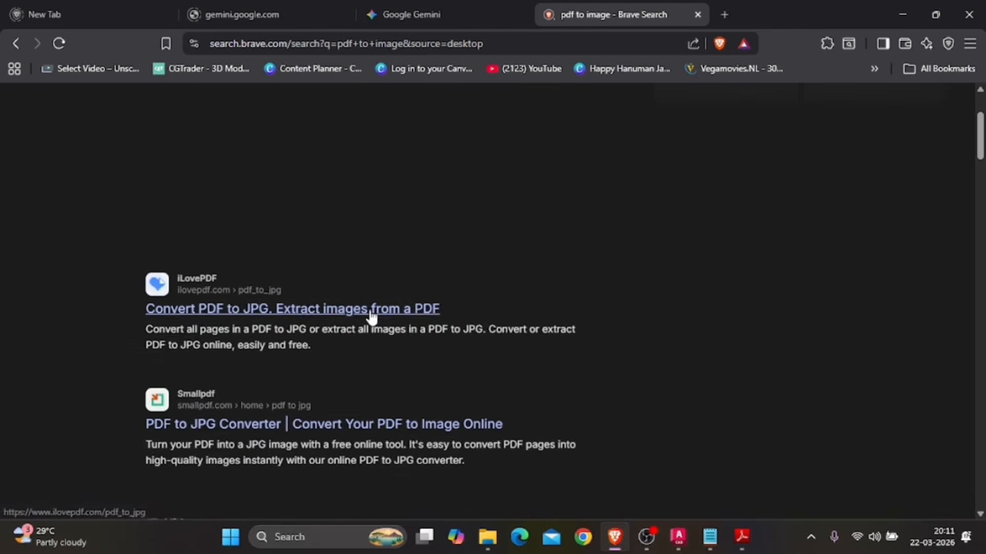
scroll(370, 314, "down", 2)
left_click(304, 202)
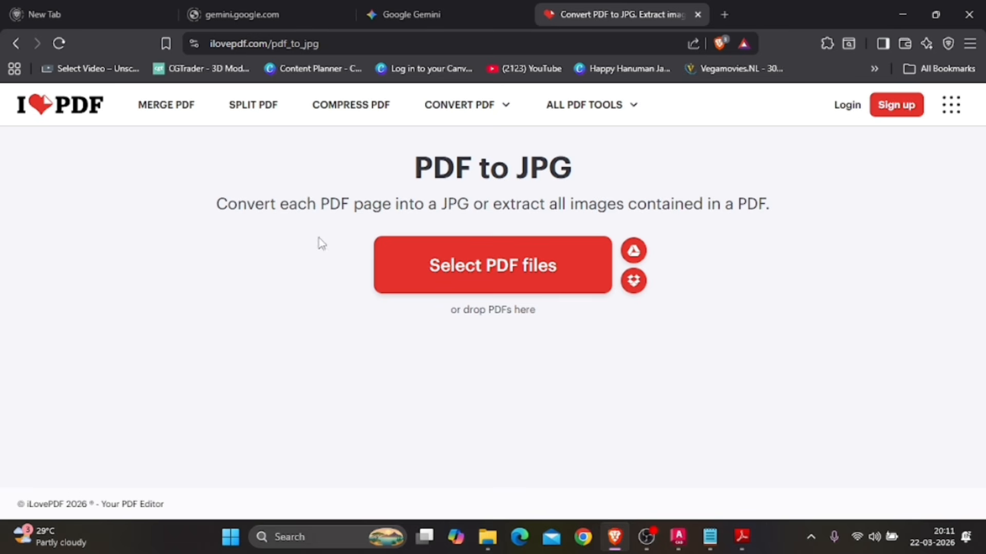
Add PLAN.pdf from the Desktop to the iLovePDF converter and convert its page to JPG
left_click(909, 13)
left_click(908, 12)
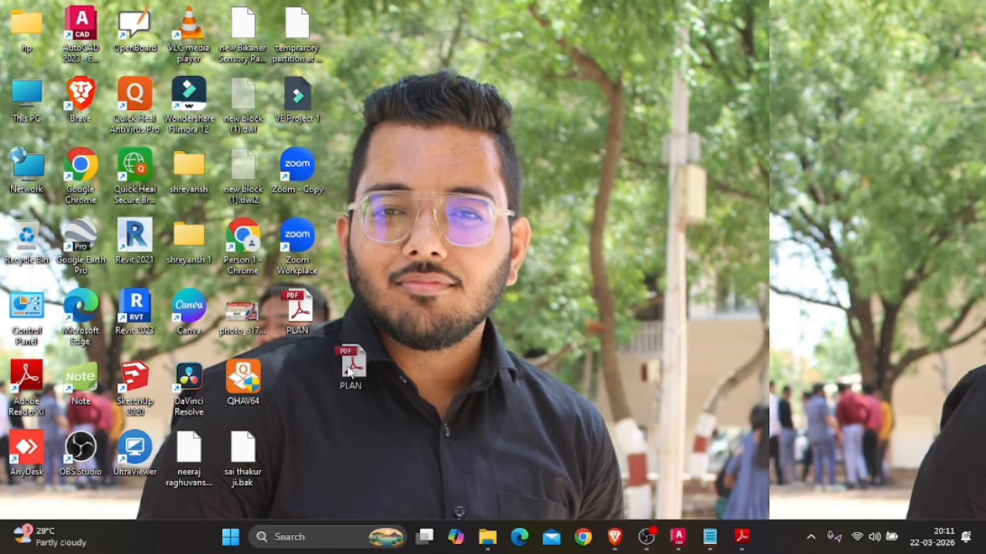
left_click_drag(350, 374, 484, 277)
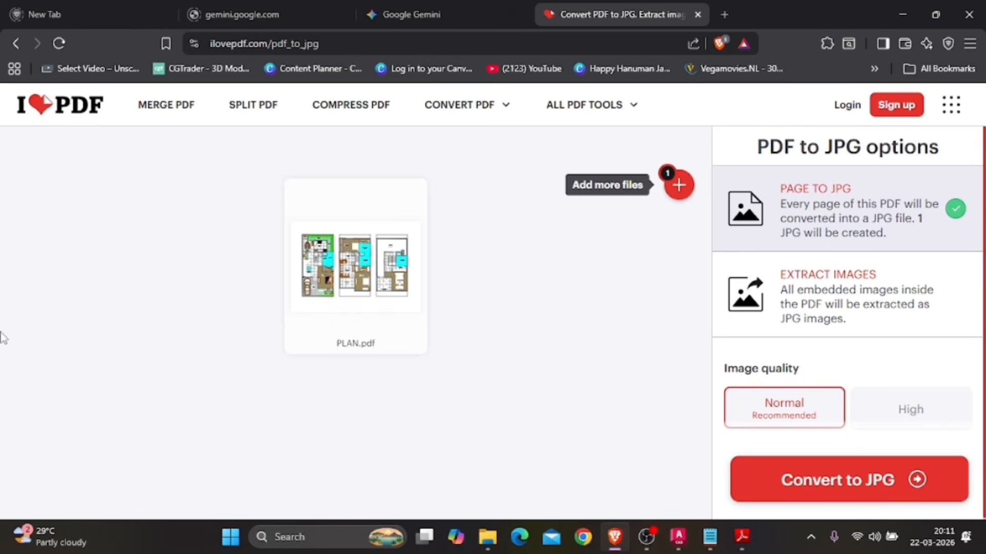
left_click(824, 491)
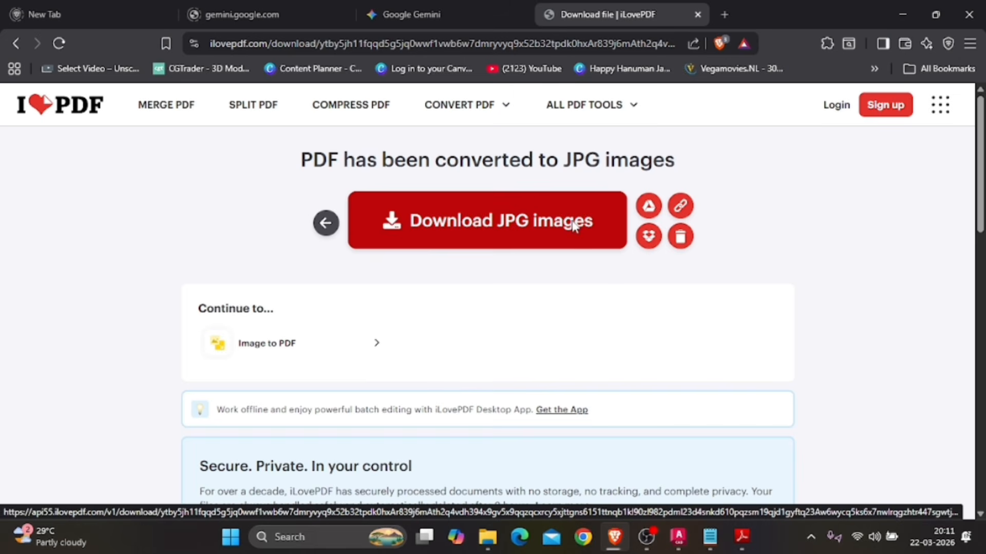
Download the converted JPG to the Desktop as PLAN_page-0001 and refresh the desktop
left_click(574, 226)
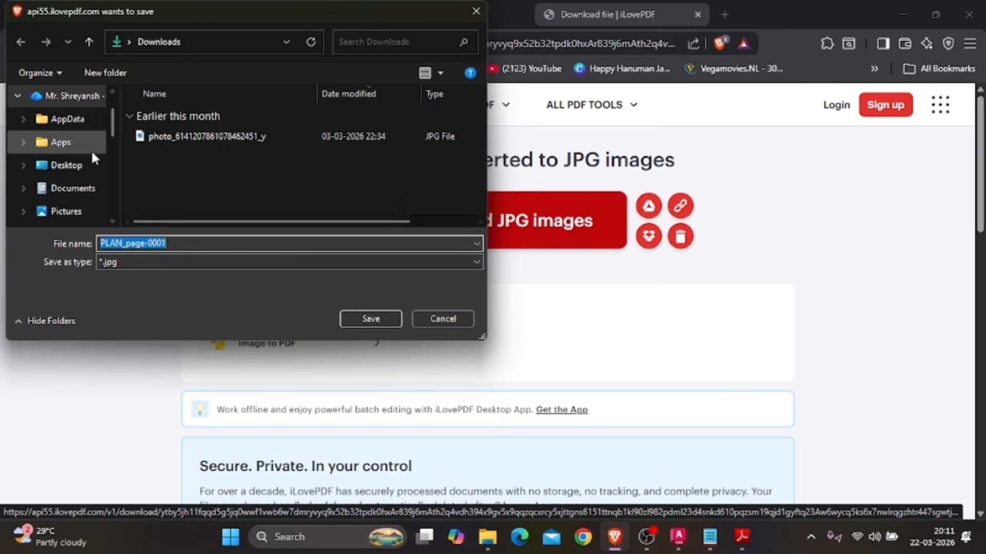
left_click(86, 165)
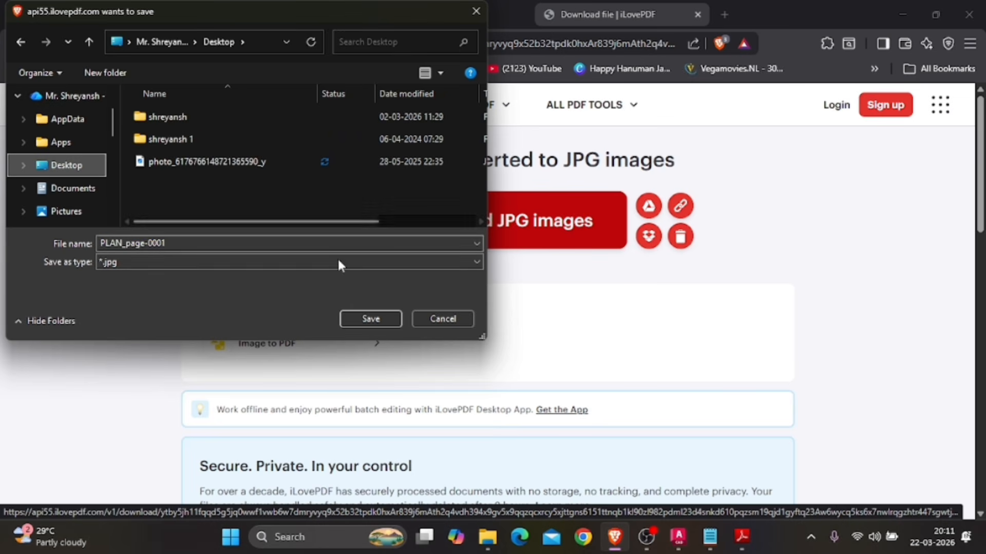
left_click(374, 319)
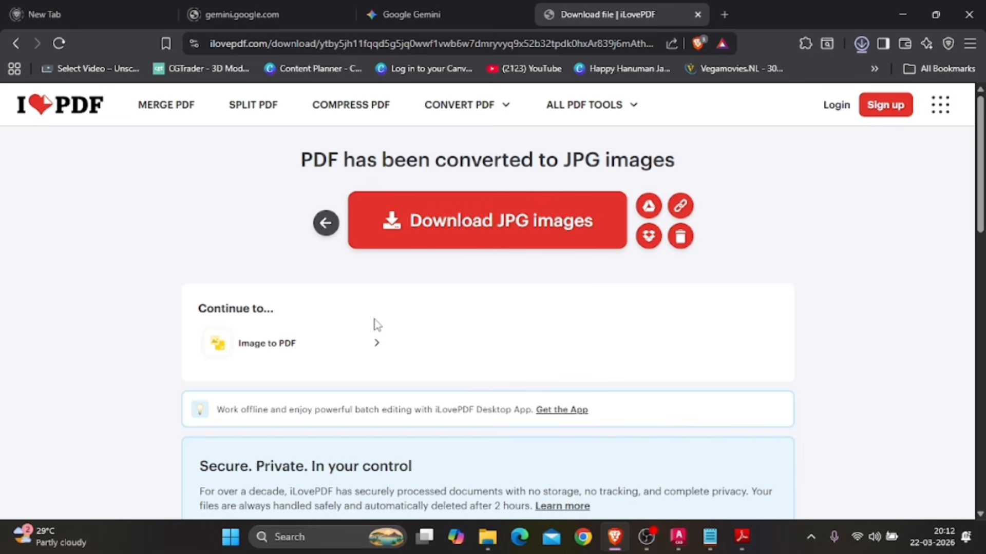
left_click(897, 15)
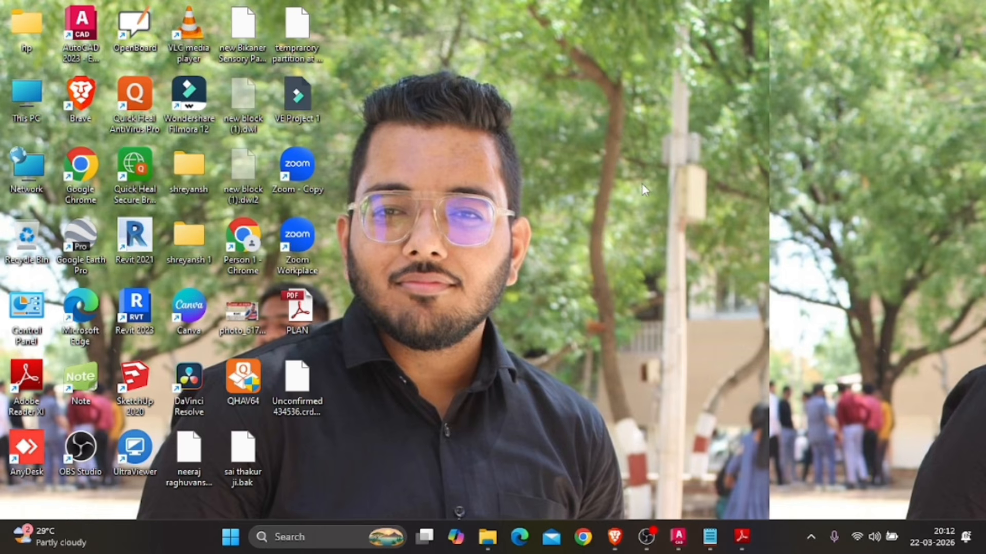
right_click(571, 162)
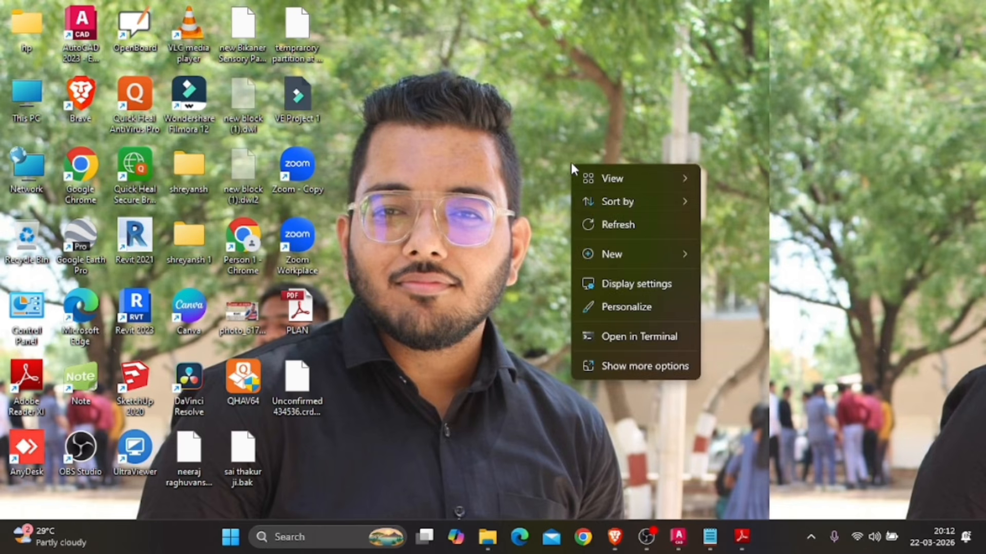
left_click(601, 229)
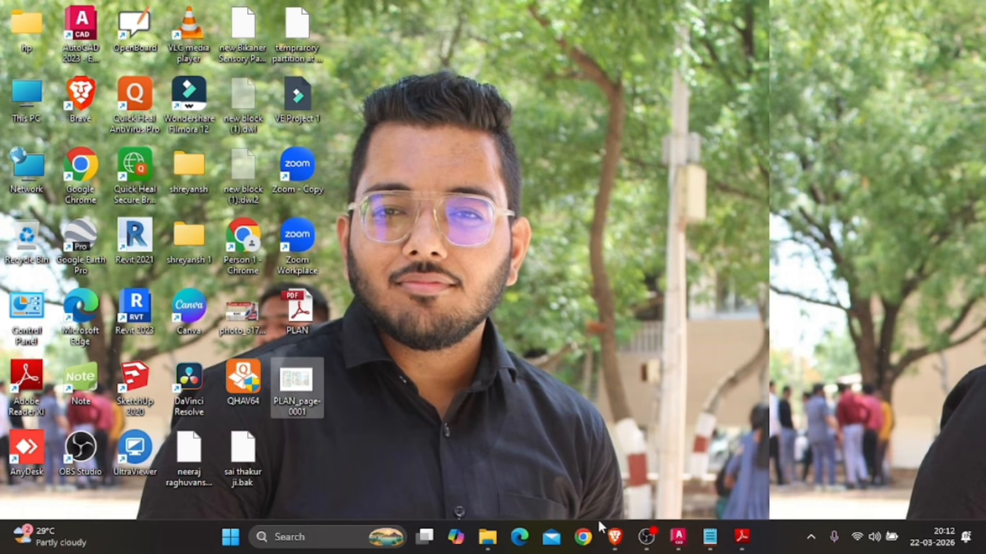
Return to Google Gemini in Brave, enable the Create image tool and choose the Thinking model
left_click(607, 535)
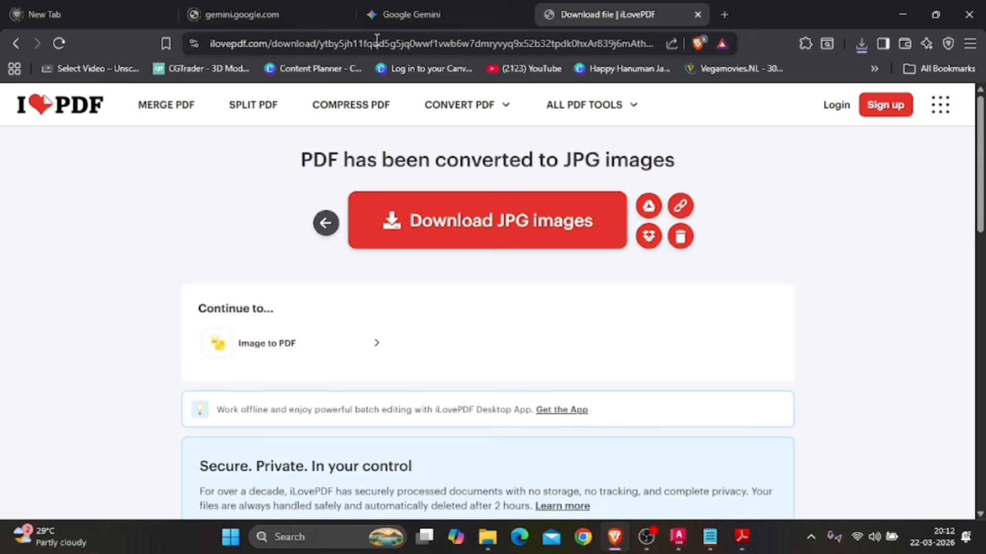
left_click(396, 16)
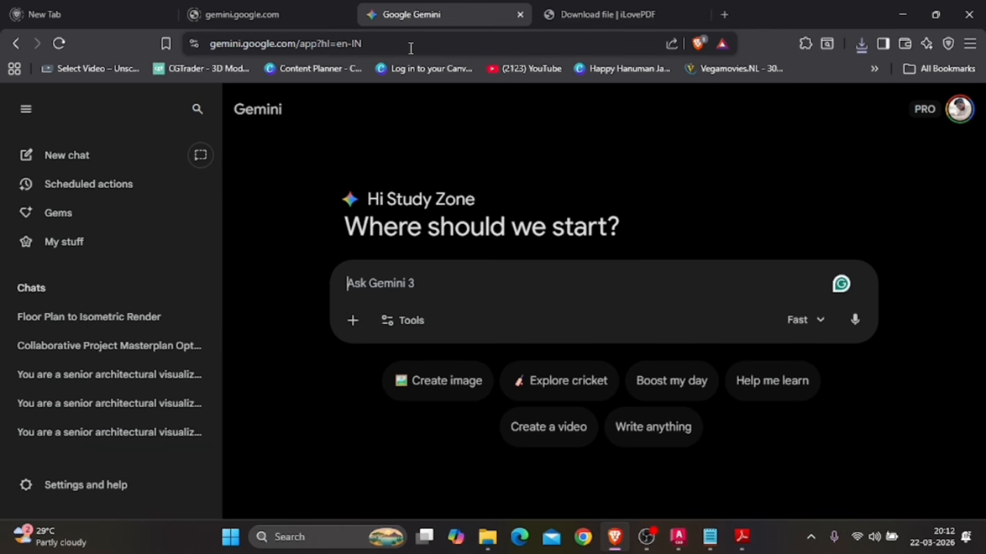
left_click(403, 321)
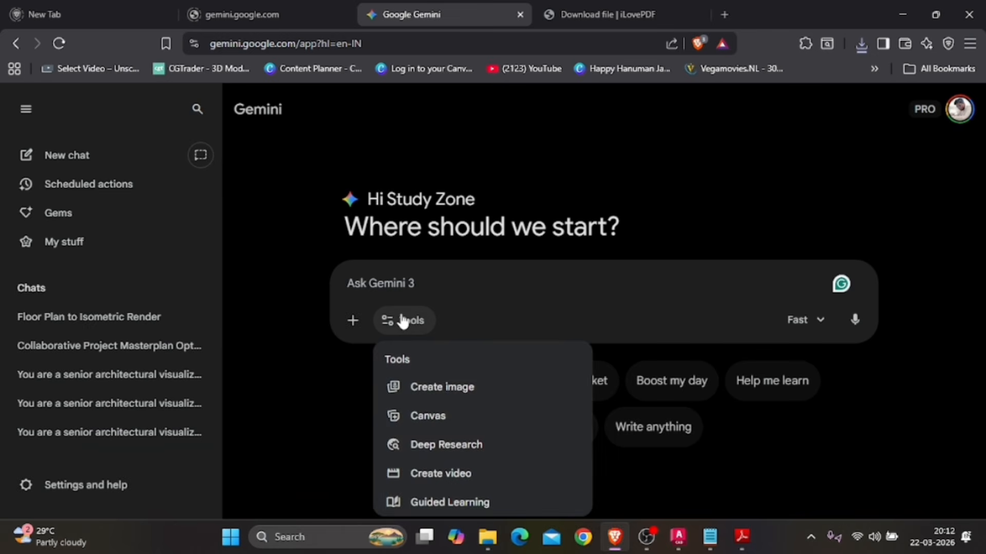
left_click(416, 390)
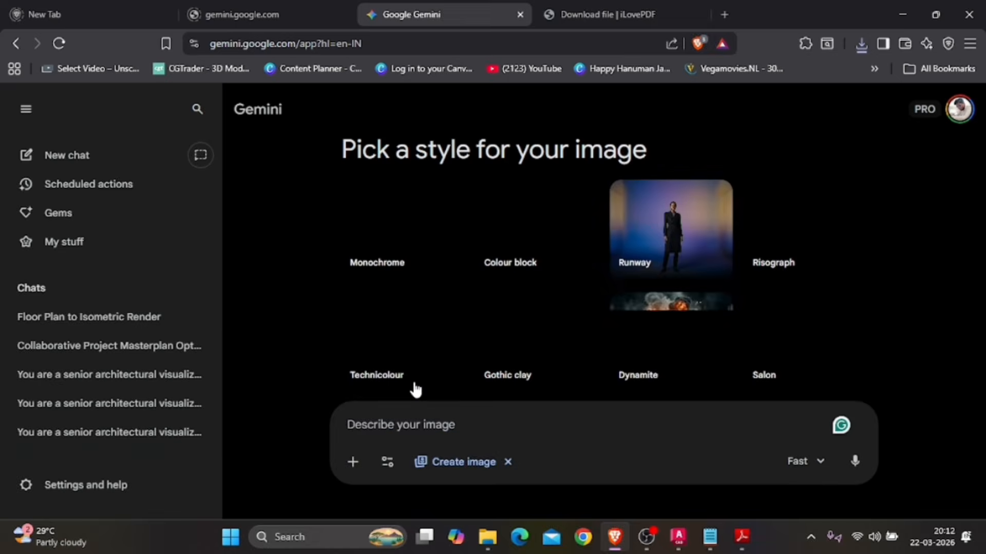
left_click(821, 463)
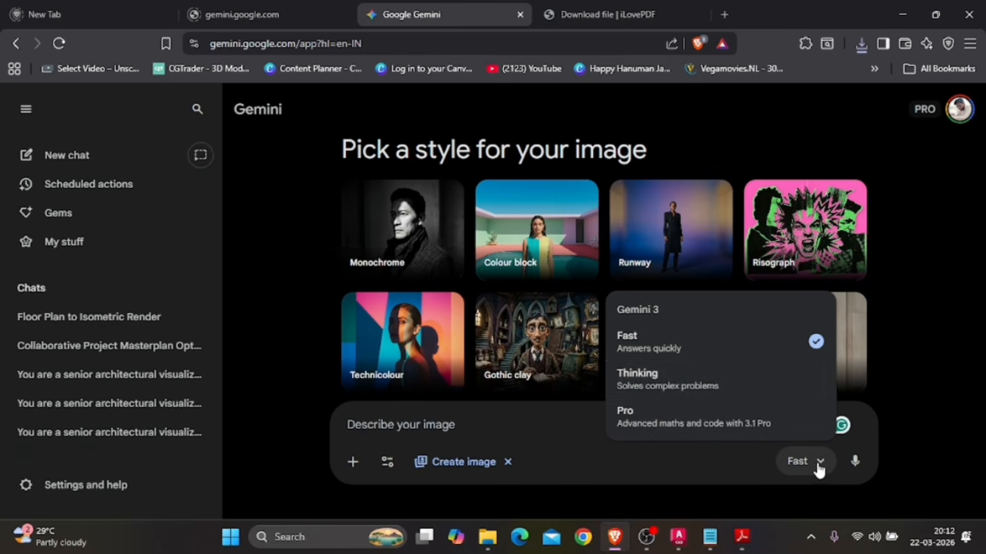
left_click(660, 389)
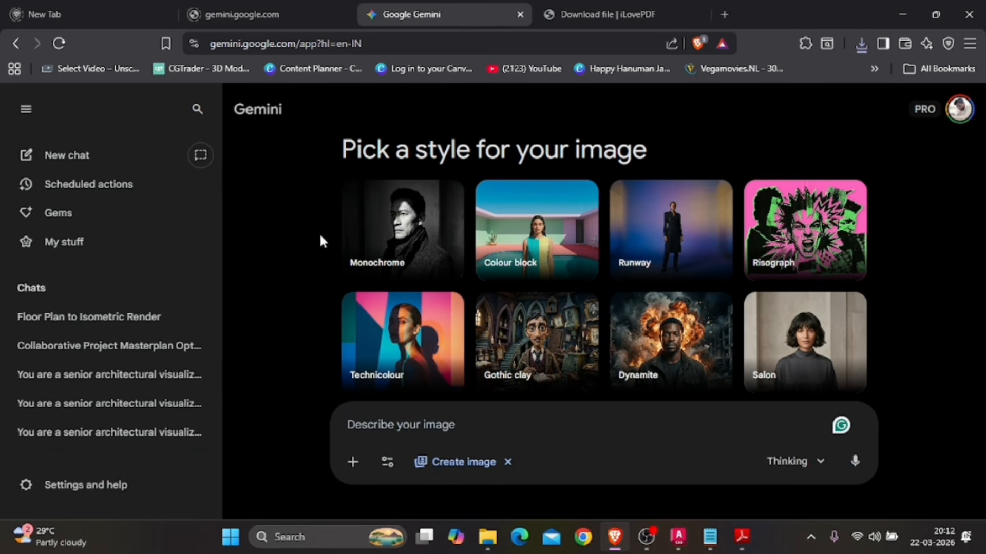
Attach the PLAN_page-0001 image from the Desktop to the Gemini prompt
left_click(905, 12)
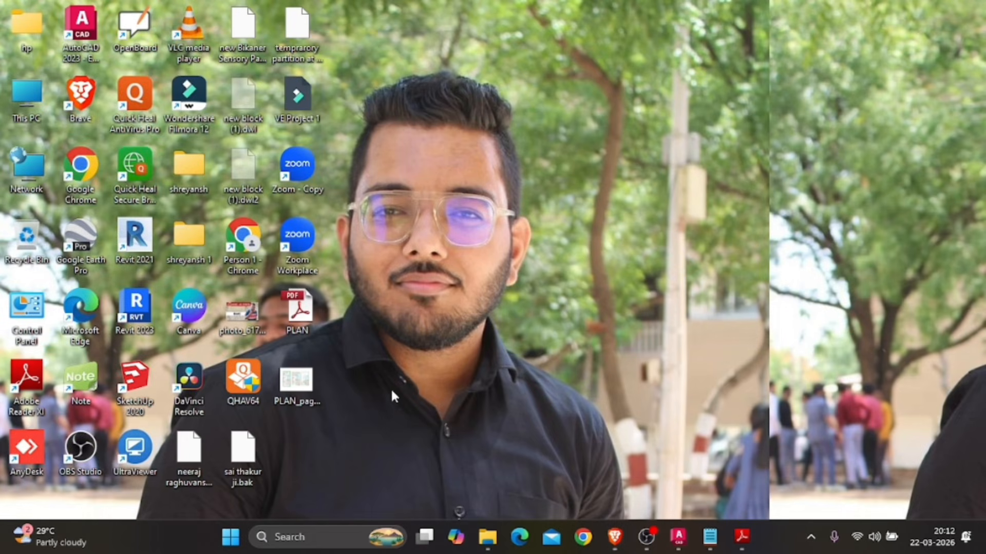
left_click_drag(295, 381, 616, 544)
left_click_drag(553, 452, 532, 416)
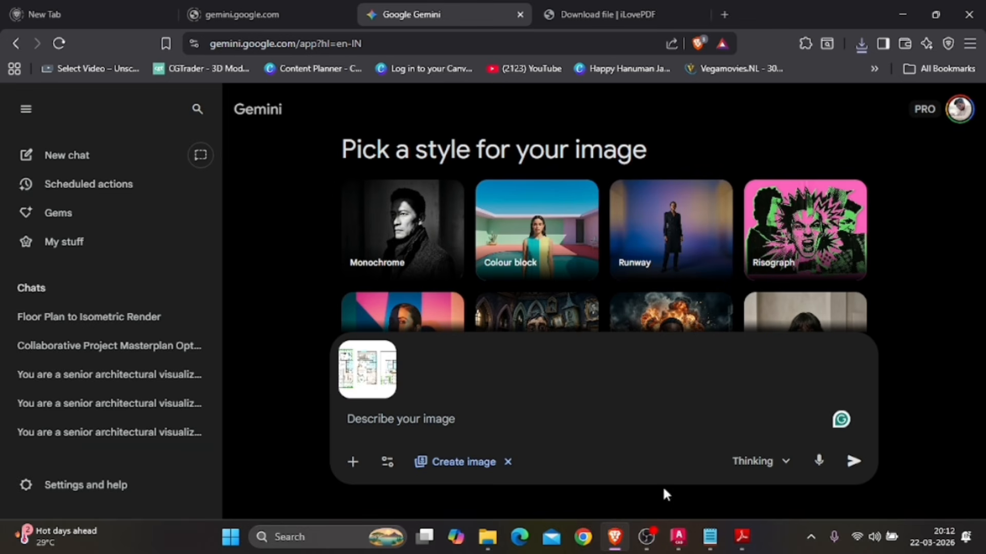
Switch to Notepad, review the prepared isometric rendering prompt and copy its entire text
left_click(710, 537)
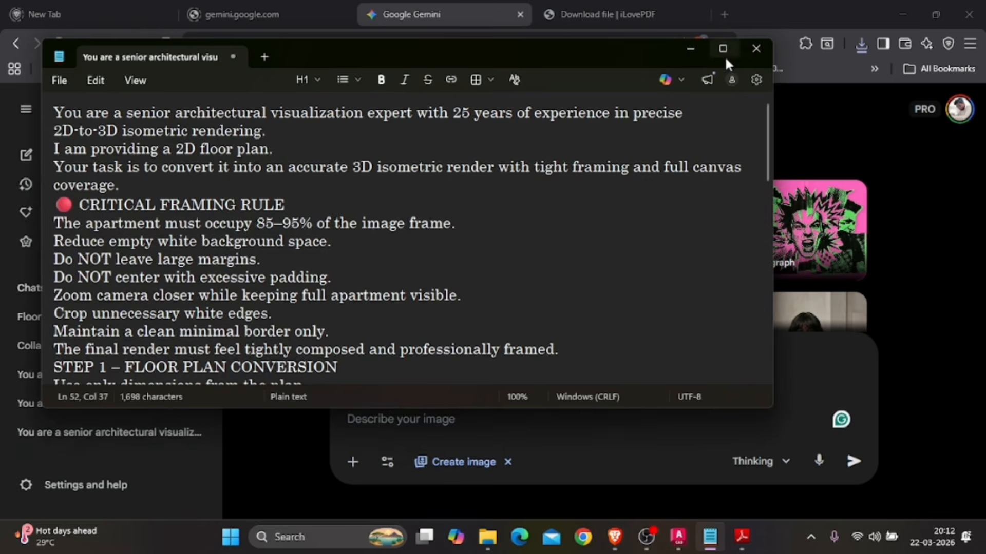
left_click(724, 50)
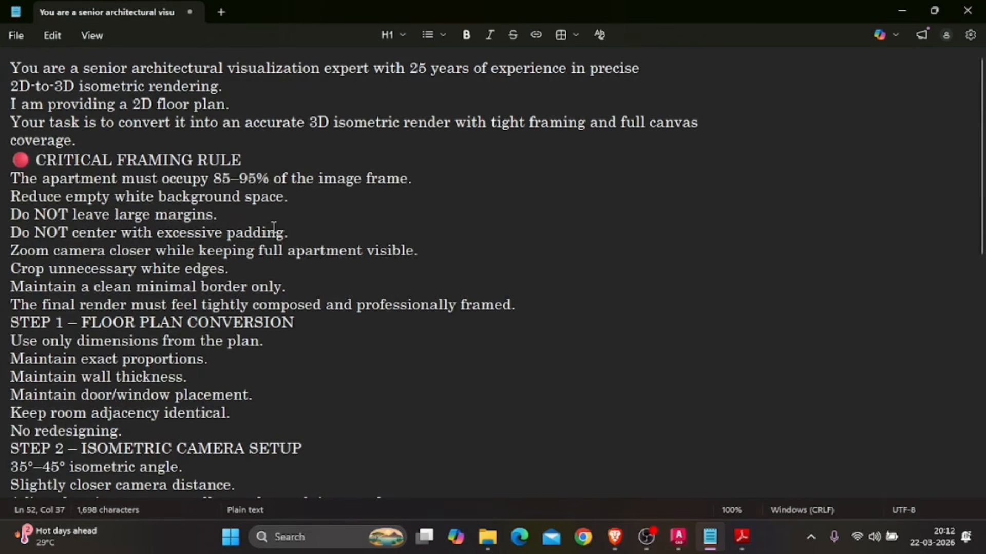
scroll(274, 227, "down", 10)
scroll(273, 227, "up", 10)
scroll(274, 227, "down", 3)
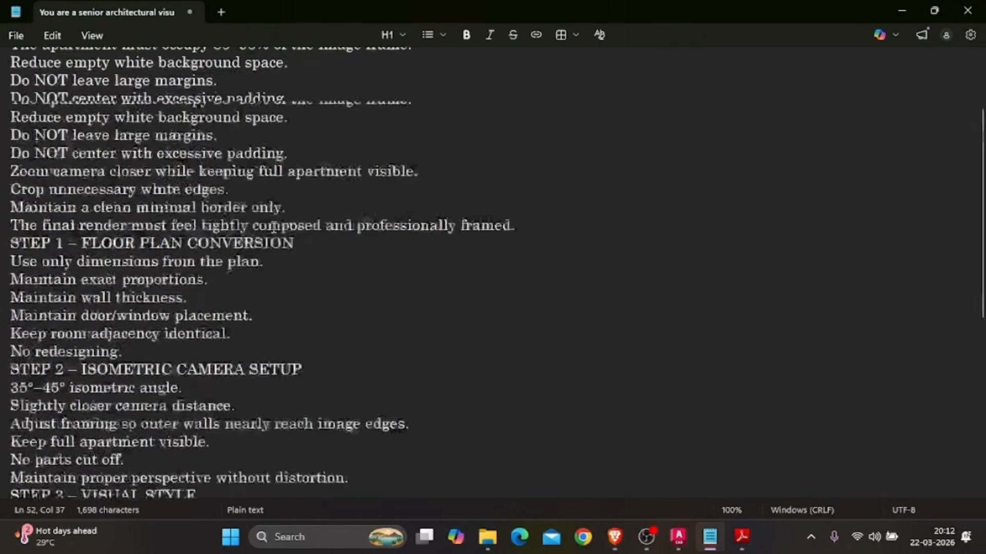
scroll(272, 227, "up", 3)
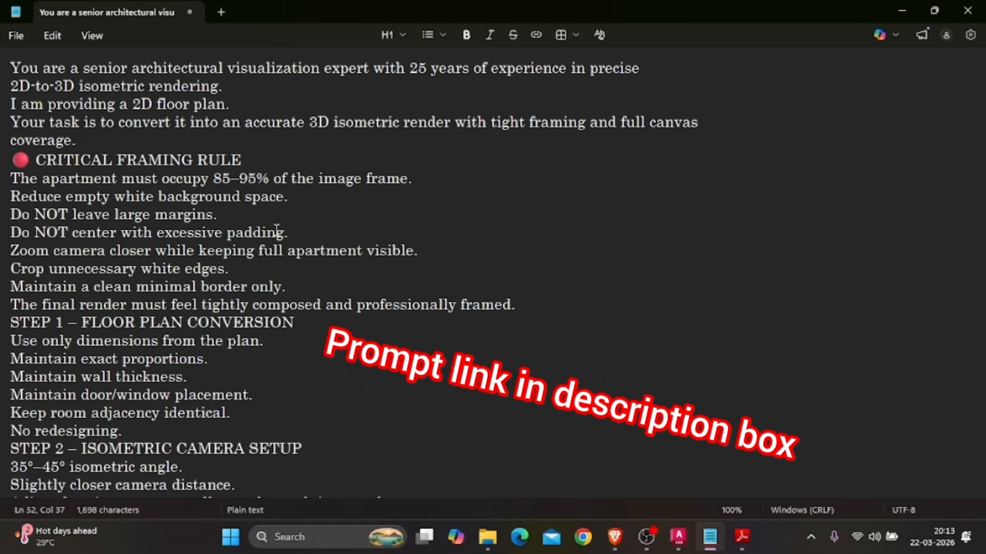
left_click(12, 67)
key("ctrl+a")
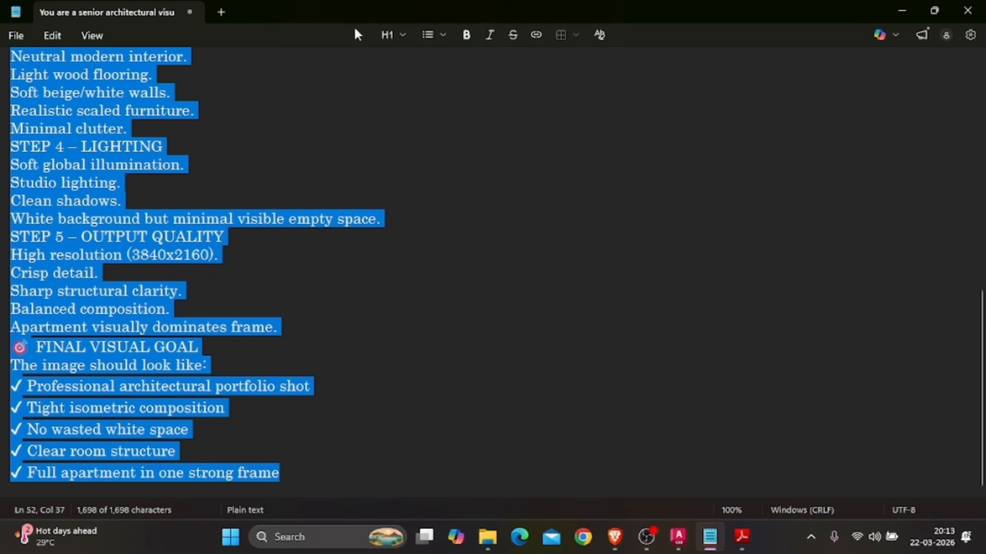
Paste the isometric rendering prompt into Gemini alongside the attached floor plan image and submit it
left_click(903, 12)
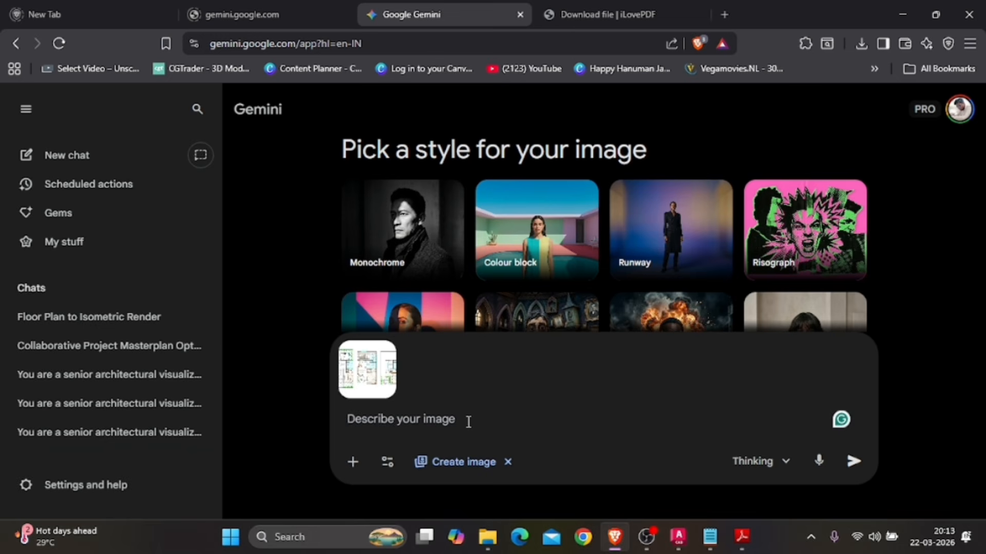
left_click(468, 421)
key("ctrl+v")
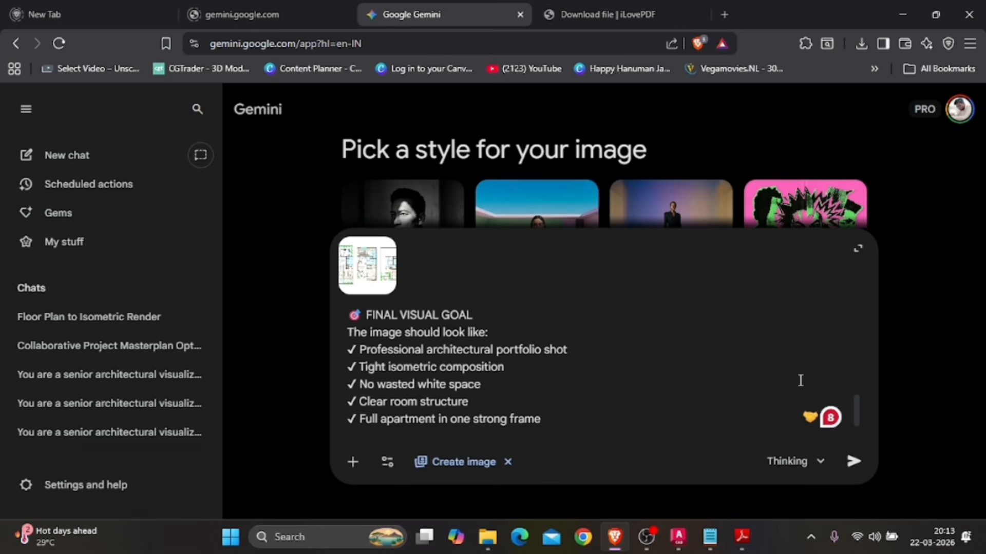
left_click(854, 462)
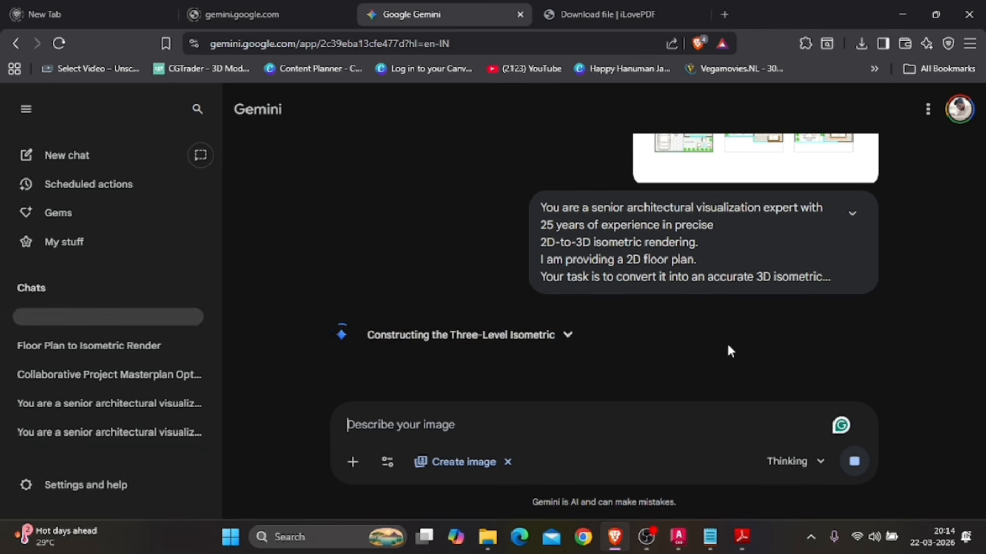
Expand Gemini's reasoning for the isometric request and review the response through to the generated render
left_click(568, 339)
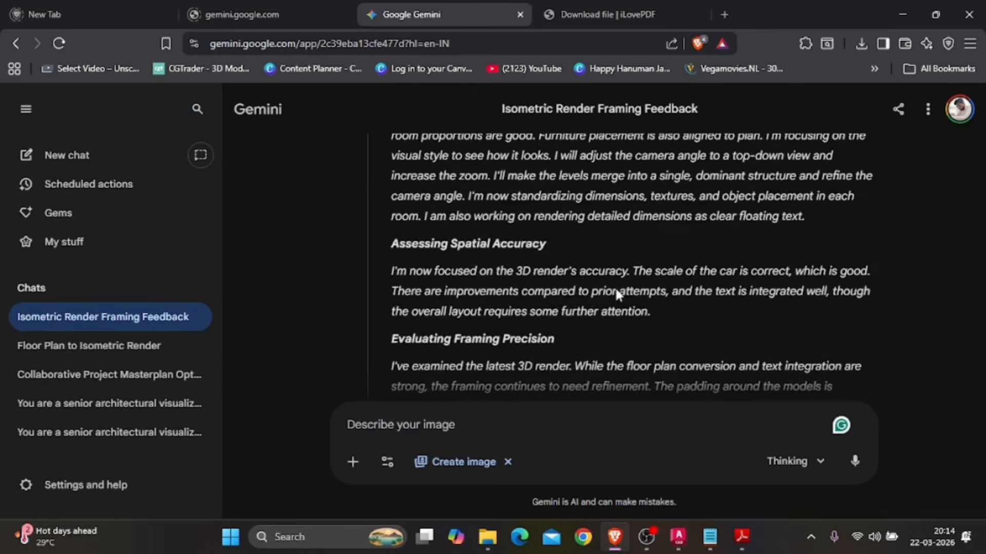
scroll(617, 295, "down", 8)
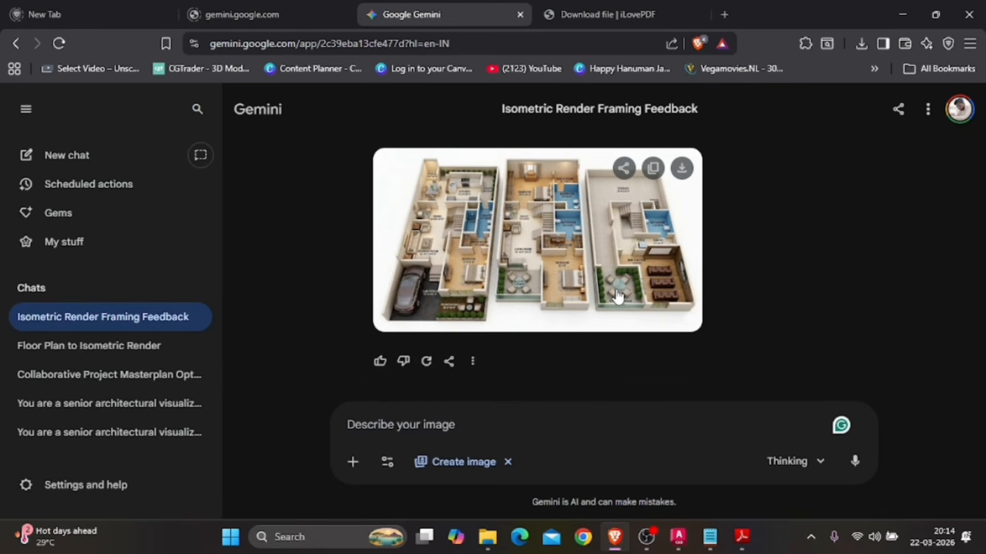
scroll(618, 296, "up", 2)
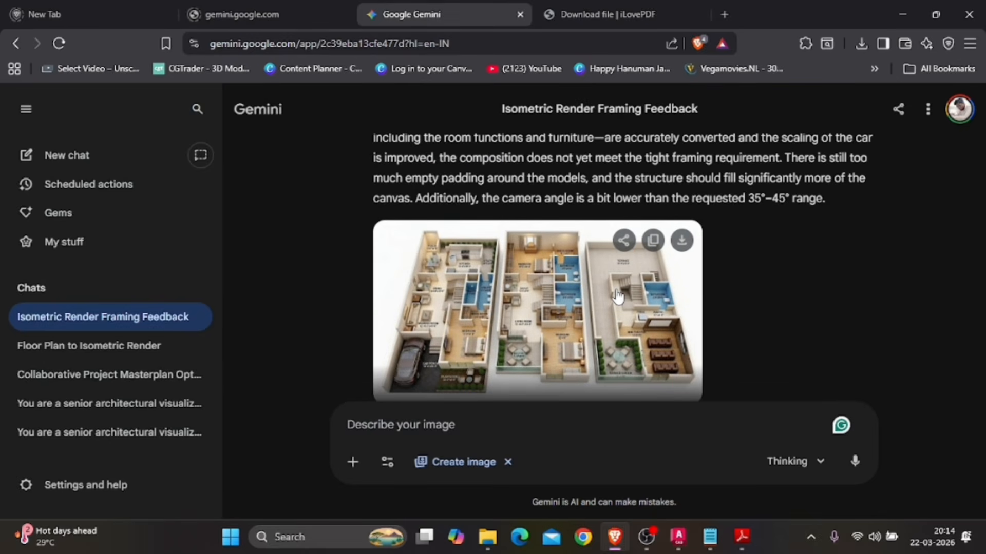
Open the generated isometric render at full size and download it as a PNG to the Desktop
left_click(597, 282)
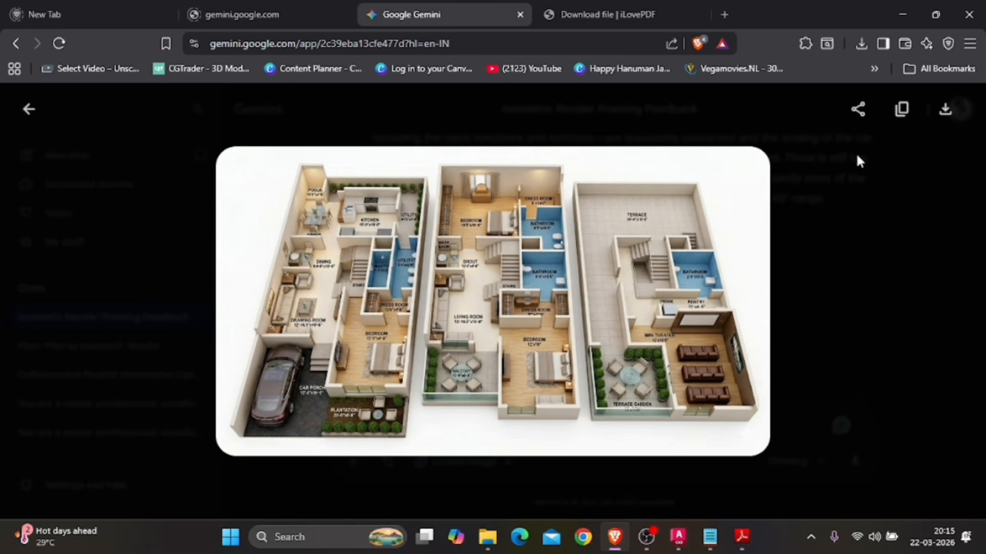
left_click(945, 111)
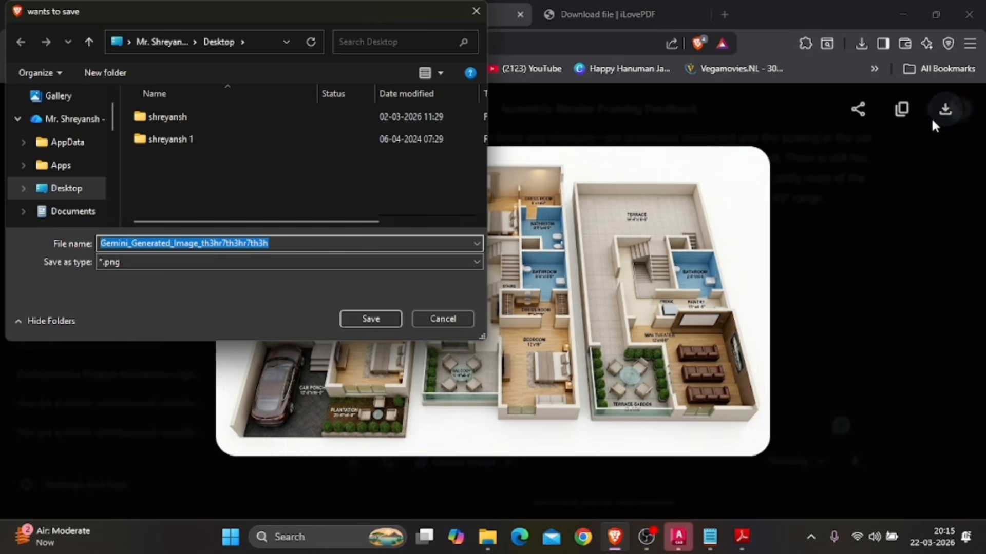
left_click(355, 317)
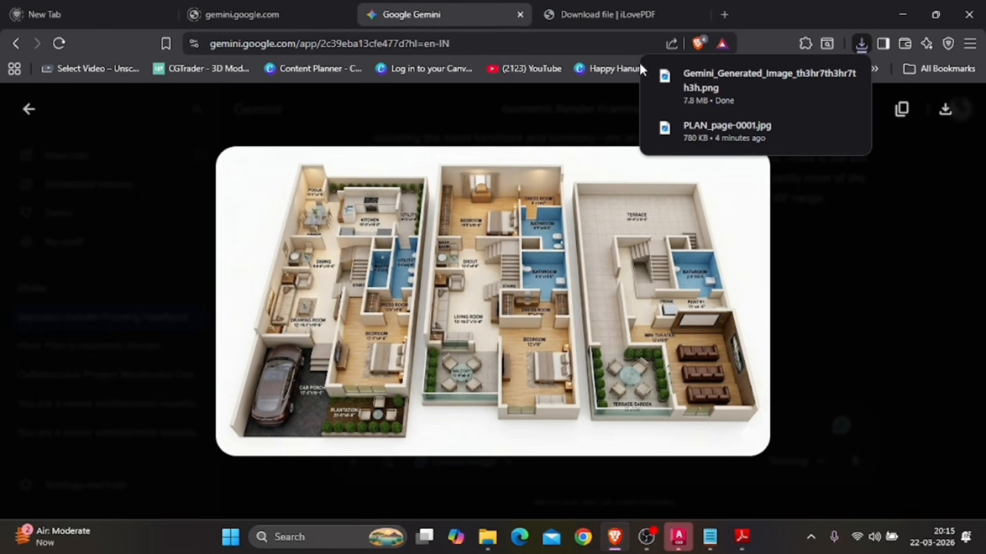
Minimize the browser, open the downloaded render and PLAN_page-0001.jpg from the Desktop in Photos and arrange them side by side
left_click(898, 17)
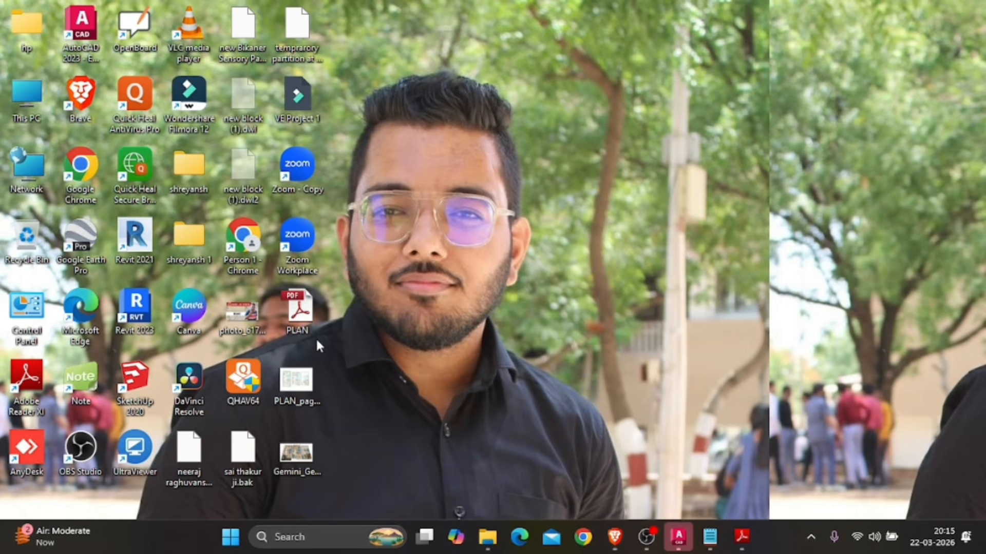
left_click(304, 459)
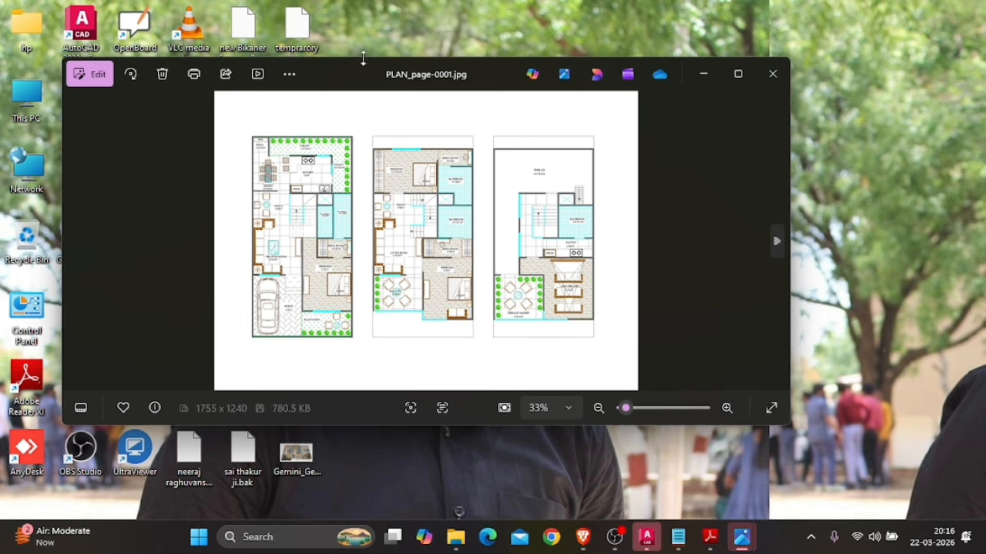
left_click_drag(347, 77, 303, 171)
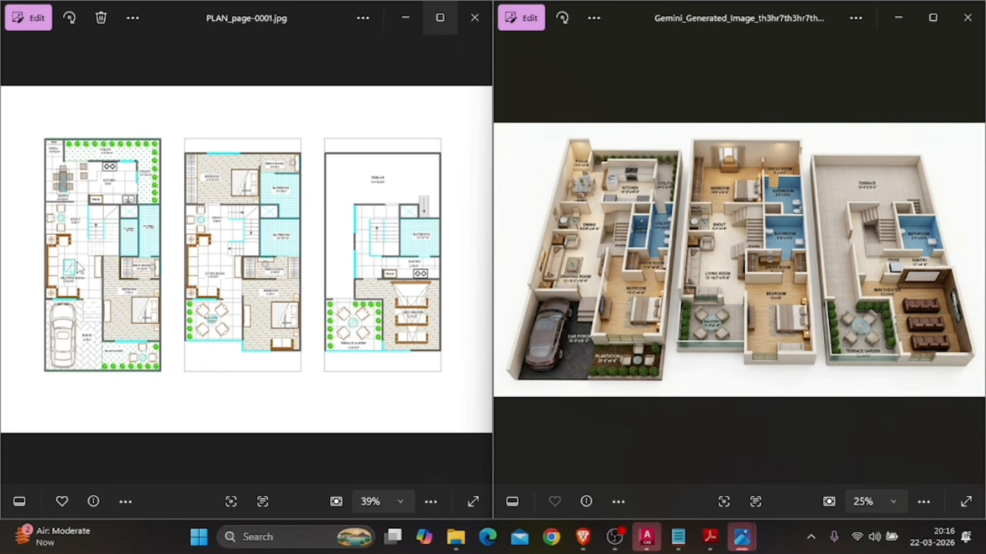
Compare the ground floor rooms of the 2D plan with the same floor in the 3D render
scroll(108, 221, "up", 4)
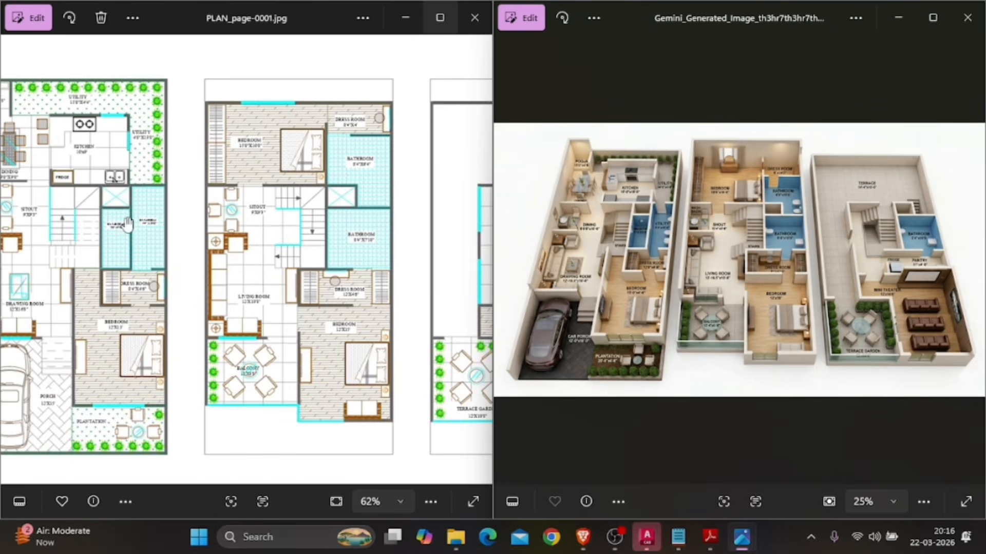
left_click_drag(109, 232, 169, 237)
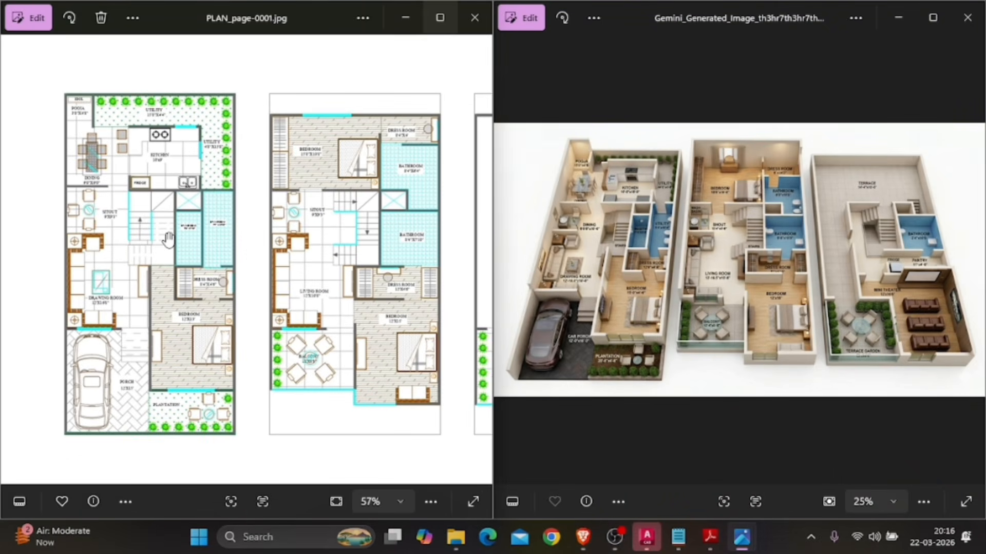
scroll(169, 238, "up", 1)
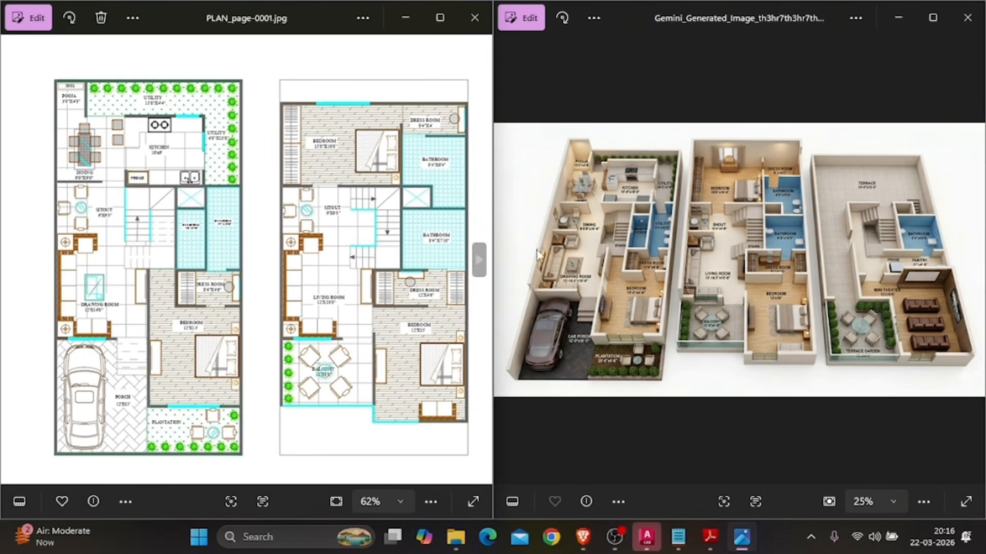
scroll(563, 258, "up", 4)
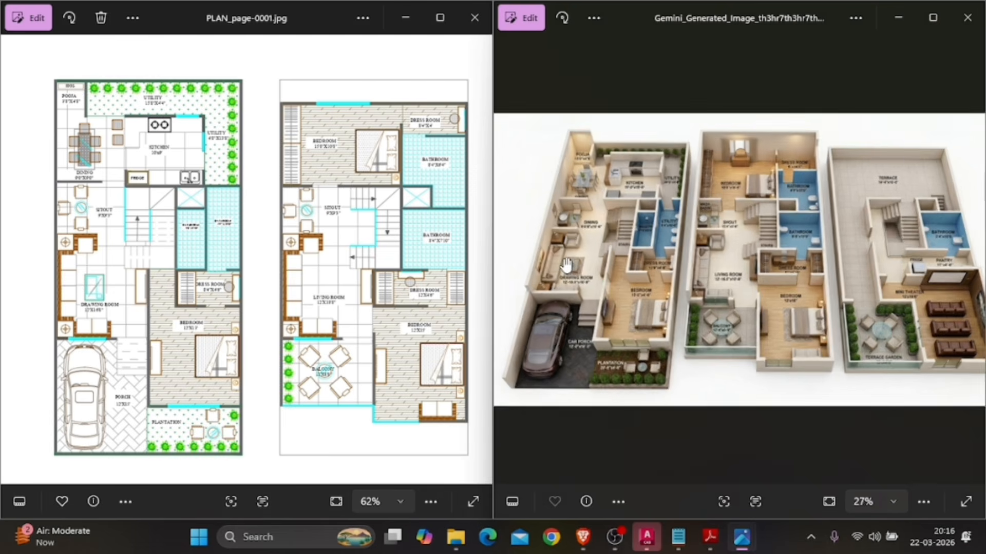
scroll(617, 338, "up", 1)
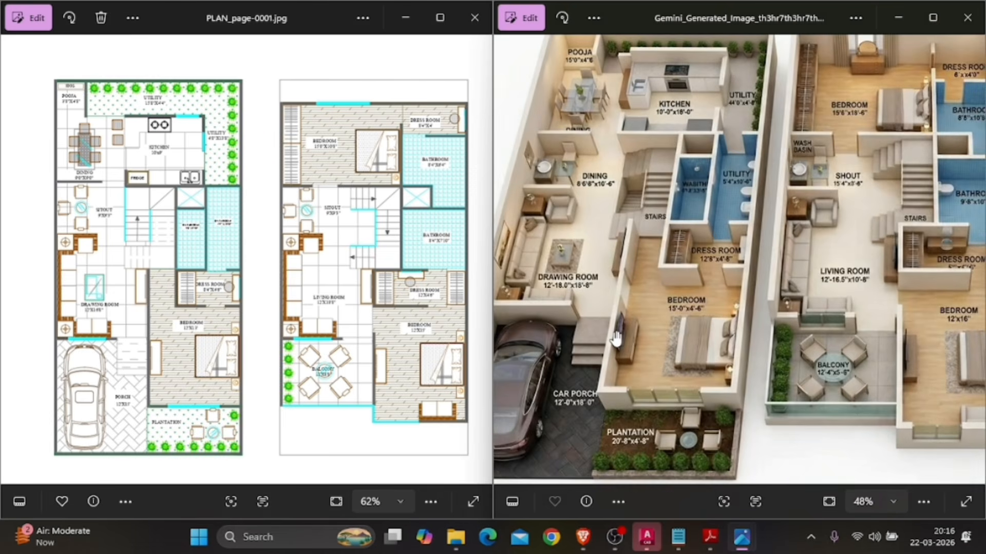
scroll(617, 338, "down", 1)
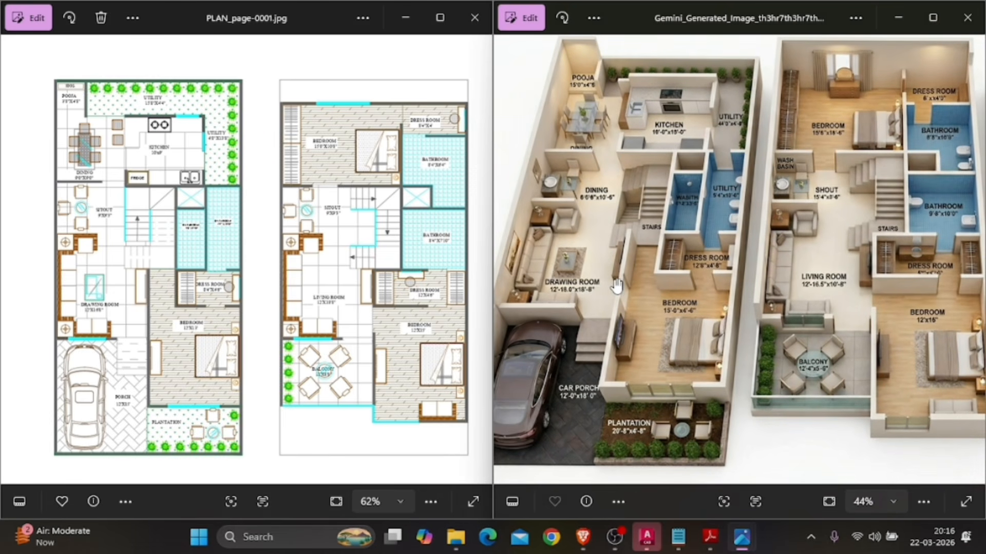
left_click_drag(616, 283, 643, 288)
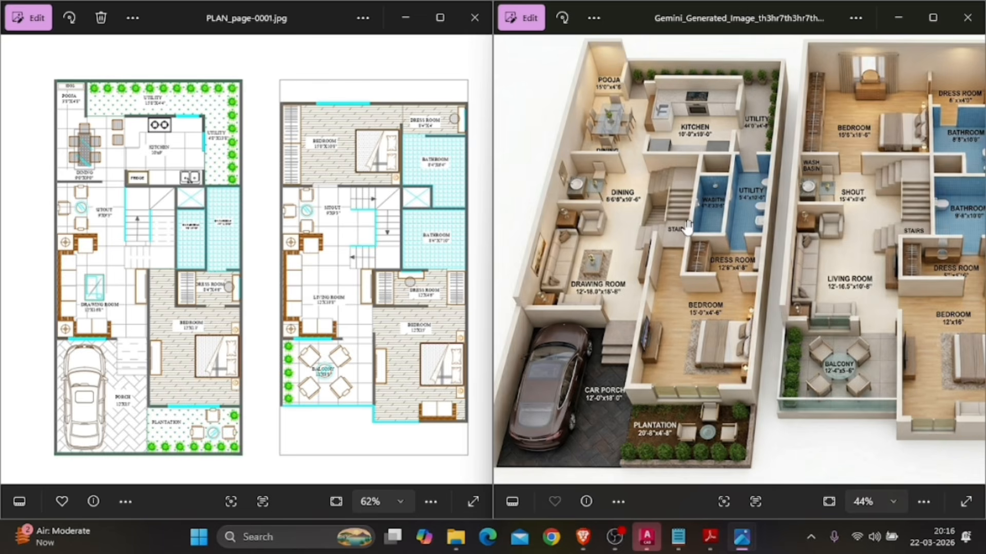
Examine the ground floor toilet and utility area and their room labels closely in the render
scroll(742, 185, "up", 4)
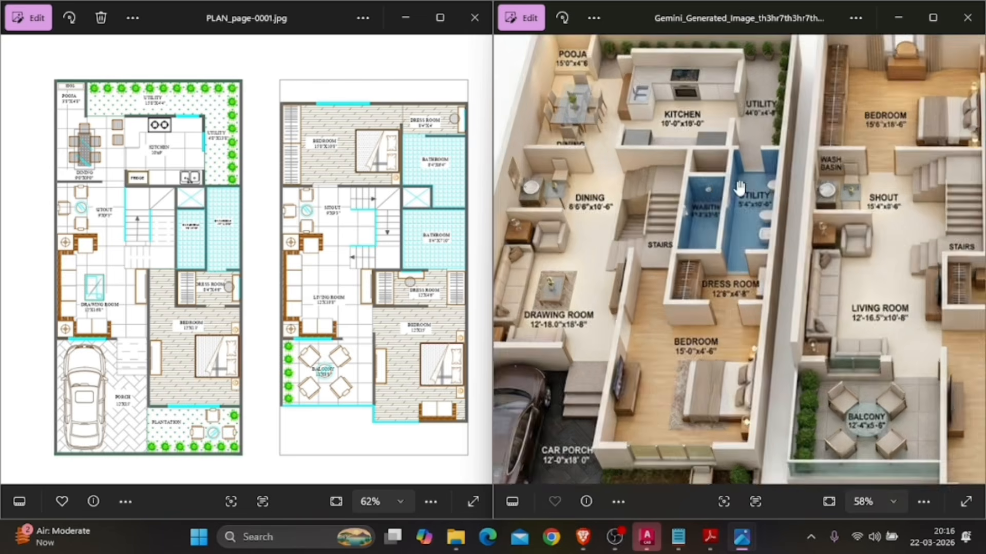
scroll(720, 215, "up", 3)
scroll(720, 215, "up", 2)
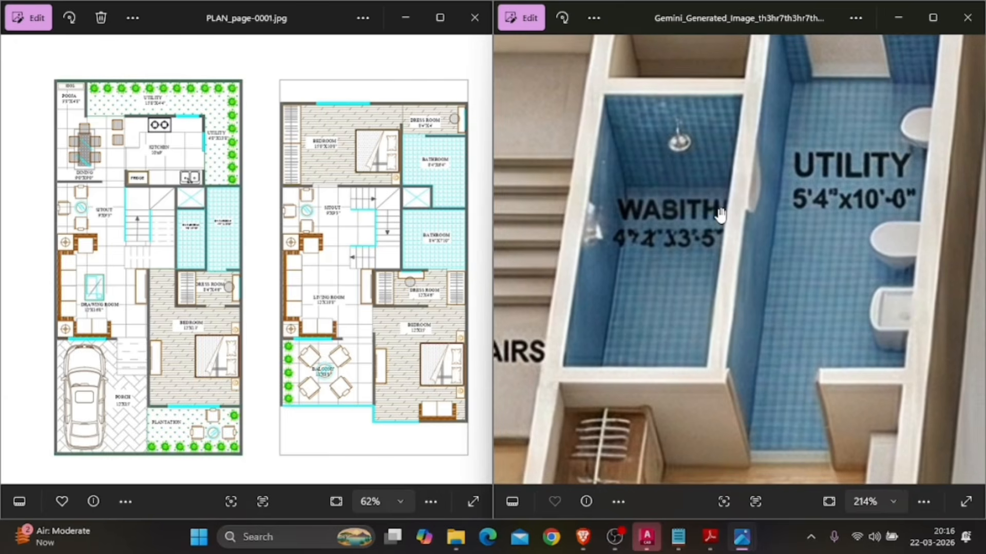
scroll(720, 215, "down", 2)
scroll(720, 215, "down", 5)
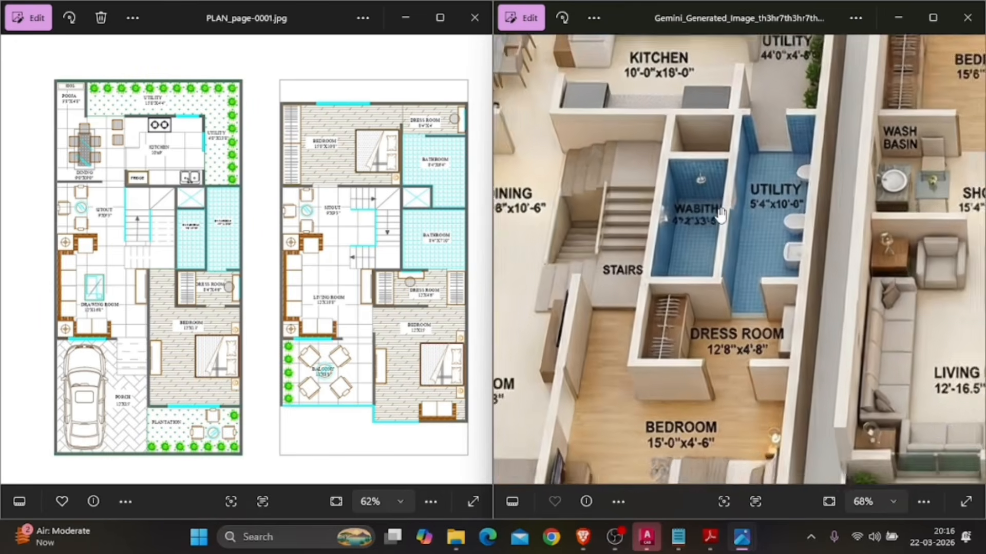
scroll(393, 248, "up", 2)
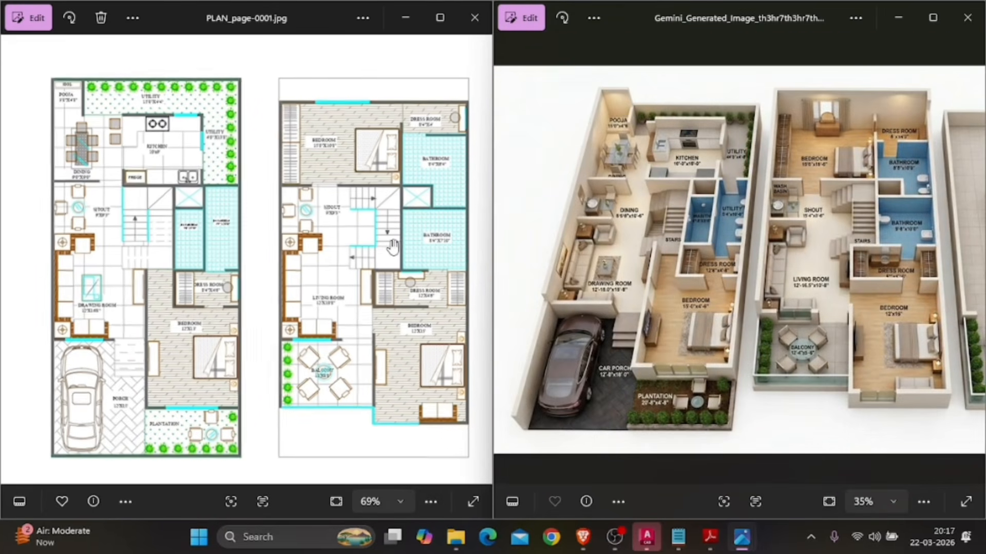
Examine the first floor's living room and balcony, plus the top floor's terrace garden and mini theater, in the render
scroll(392, 248, "down", 2)
scroll(827, 359, "up", 3)
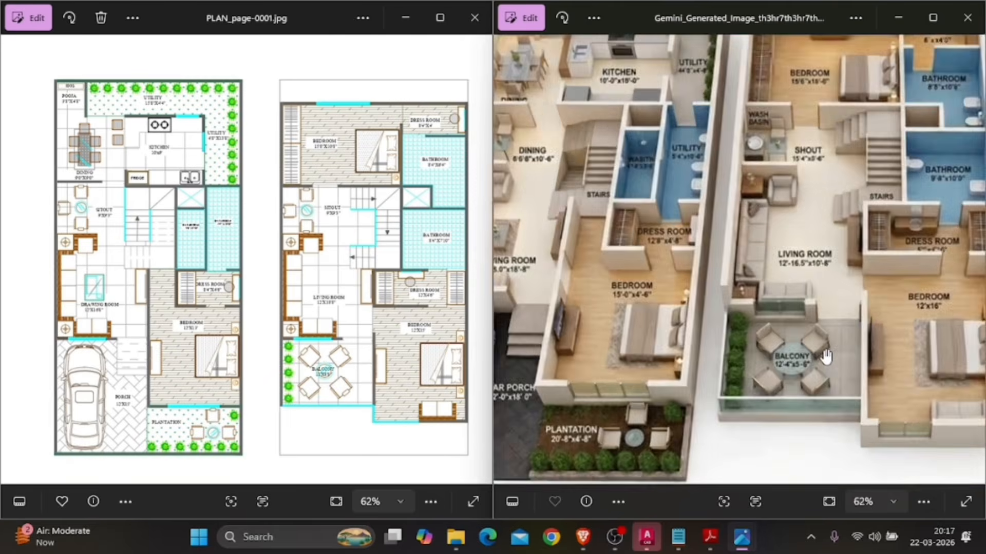
scroll(855, 331, "down", 3)
left_click_drag(855, 331, 615, 318)
scroll(866, 358, "up", 2)
scroll(867, 359, "up", 2)
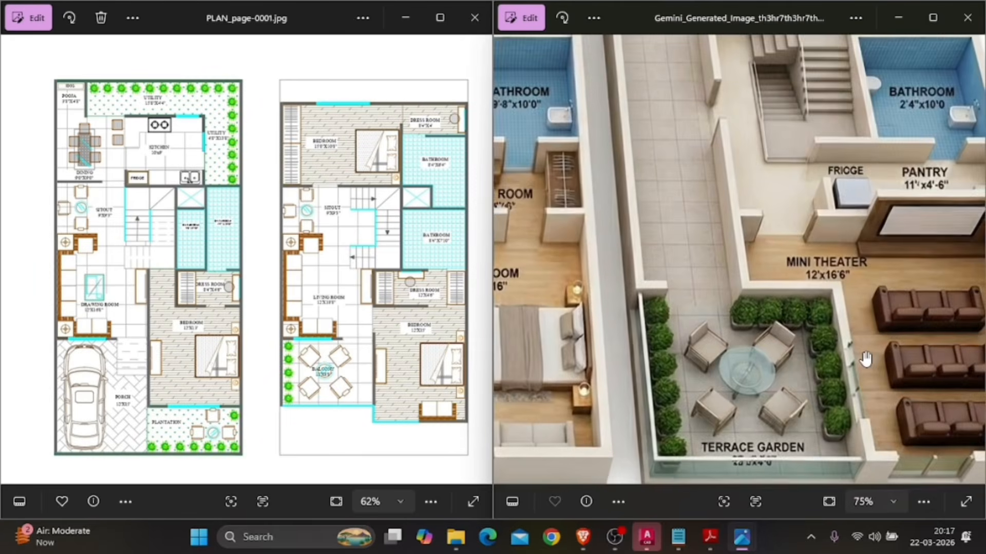
left_click_drag(866, 359, 797, 349)
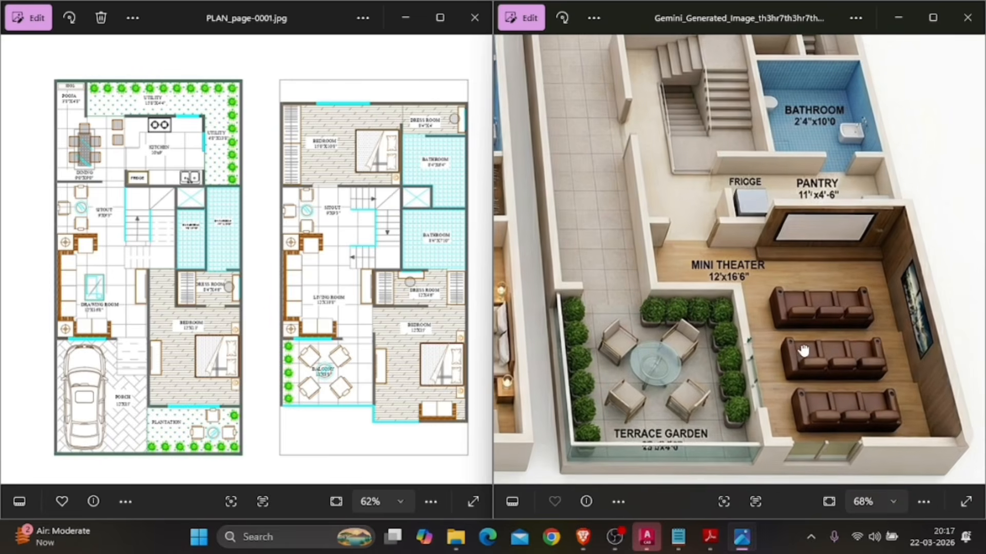
Compare the plan's terrace garden, pantry and mini theater with the render, and fit both images back to full view
left_click(479, 260)
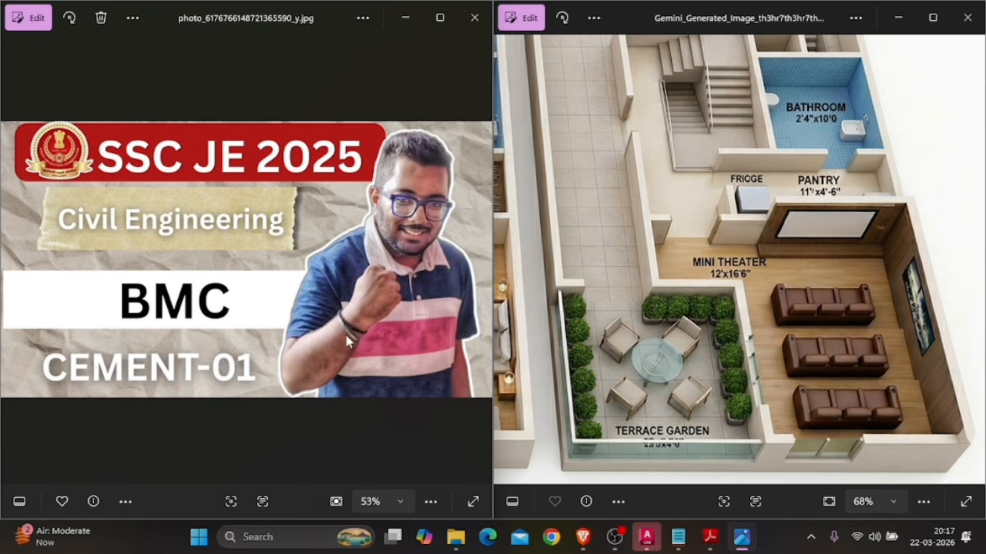
left_click(10, 257)
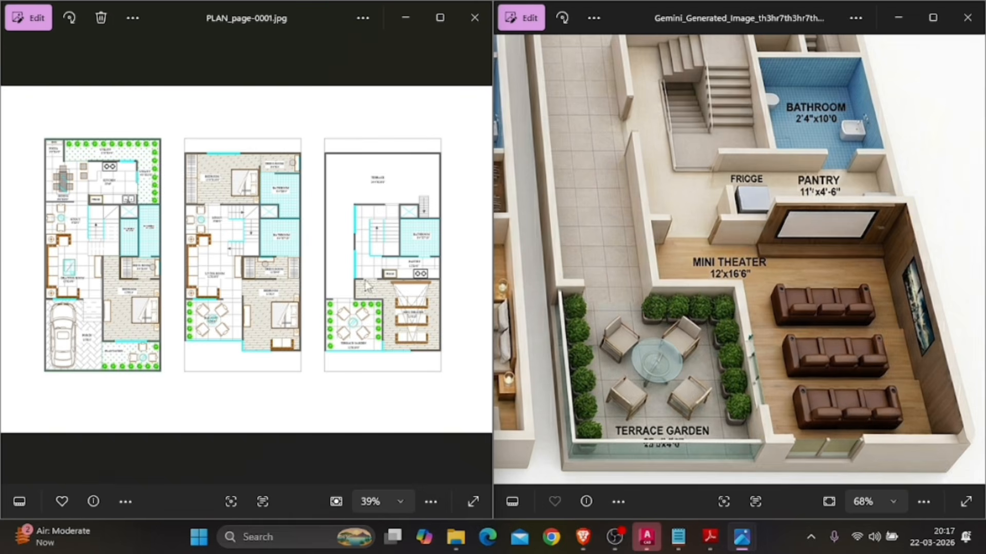
scroll(411, 304, "up", 5)
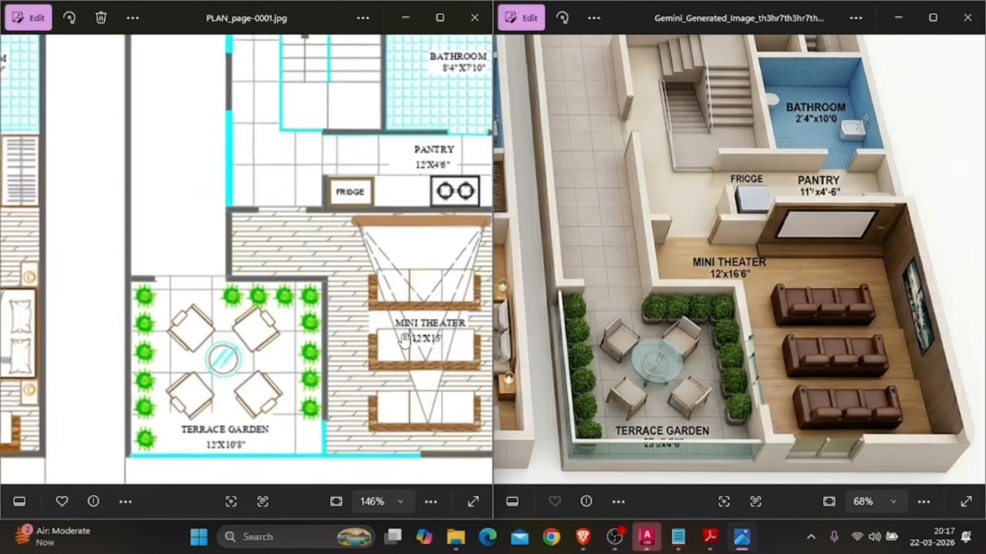
scroll(419, 351, "down", 1)
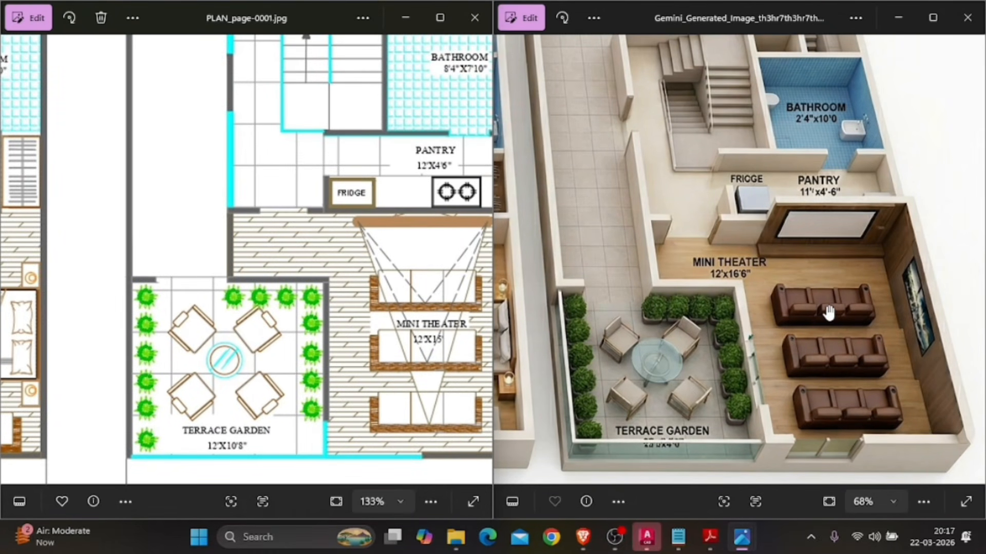
scroll(828, 311, "down", 3)
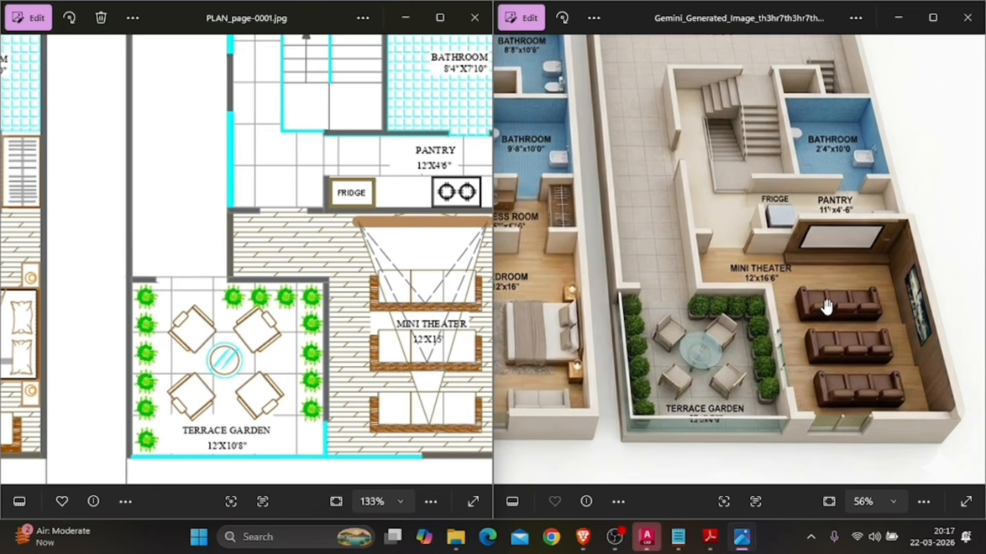
scroll(827, 306, "down", 3)
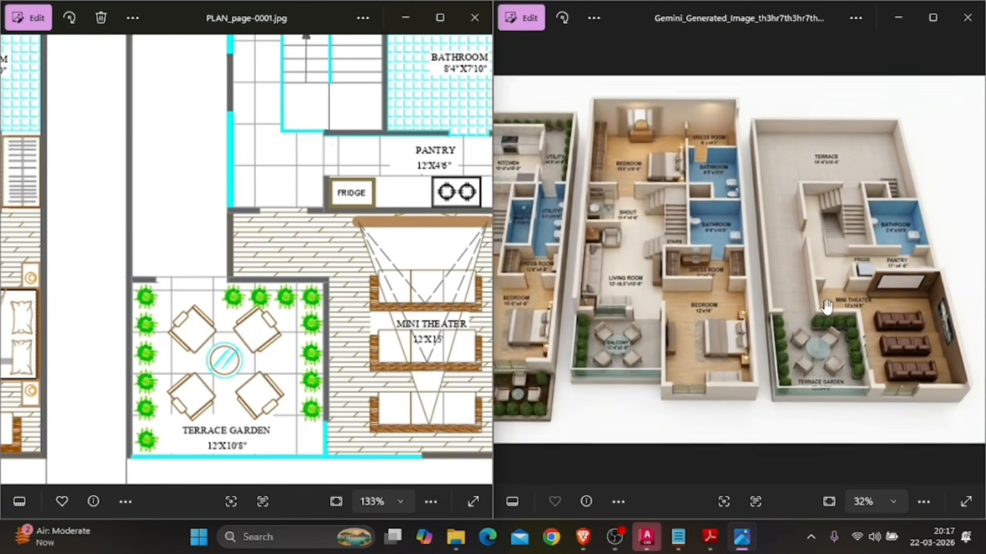
scroll(818, 306, "down", 1)
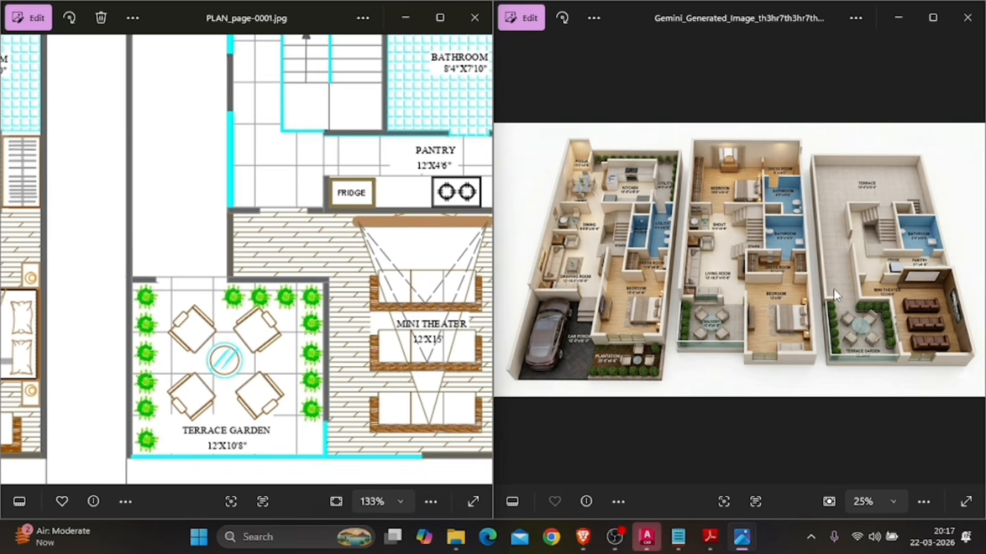
scroll(402, 241, "down", 8)
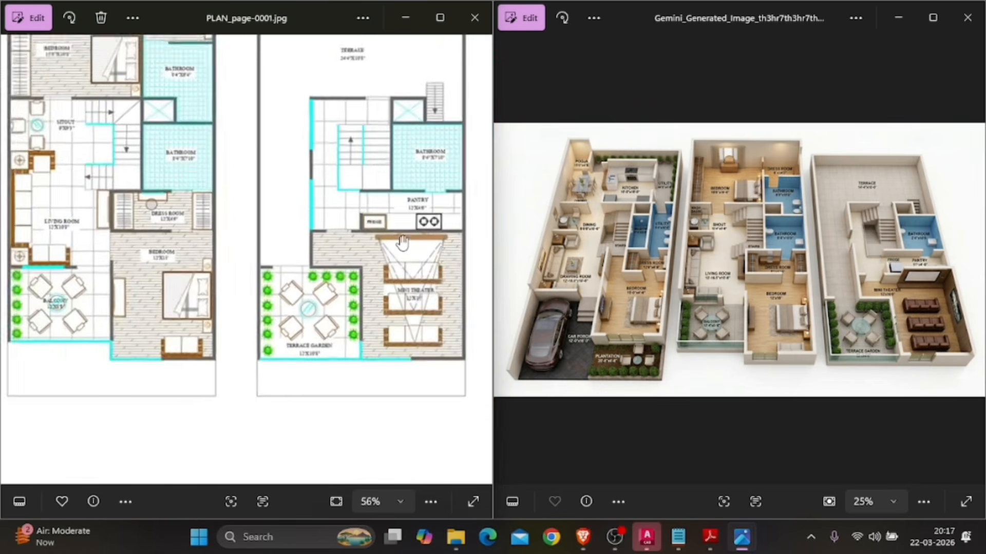
scroll(402, 241, "down", 1)
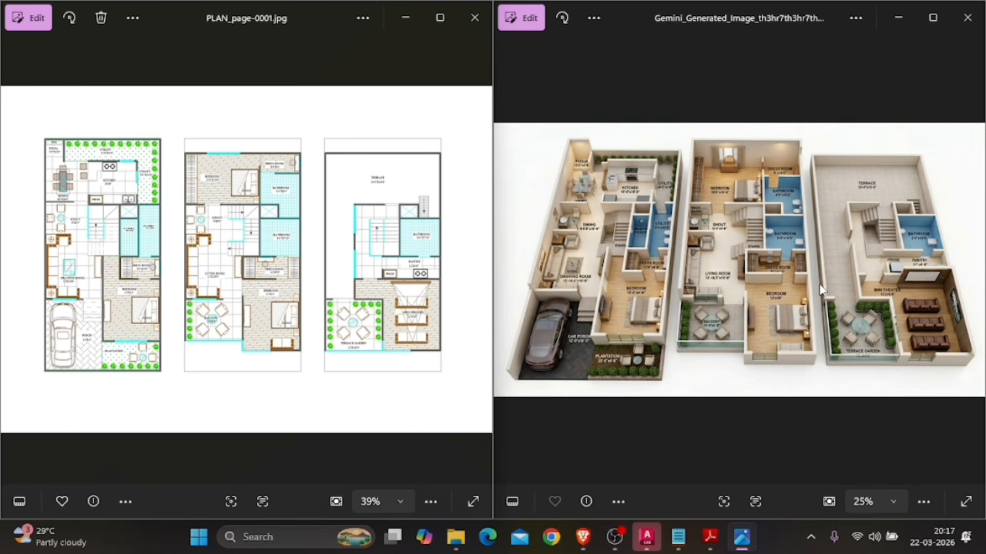
Switch to Notepad with the rendering prompt and restore its window to a smaller size over the two images
left_click(677, 538)
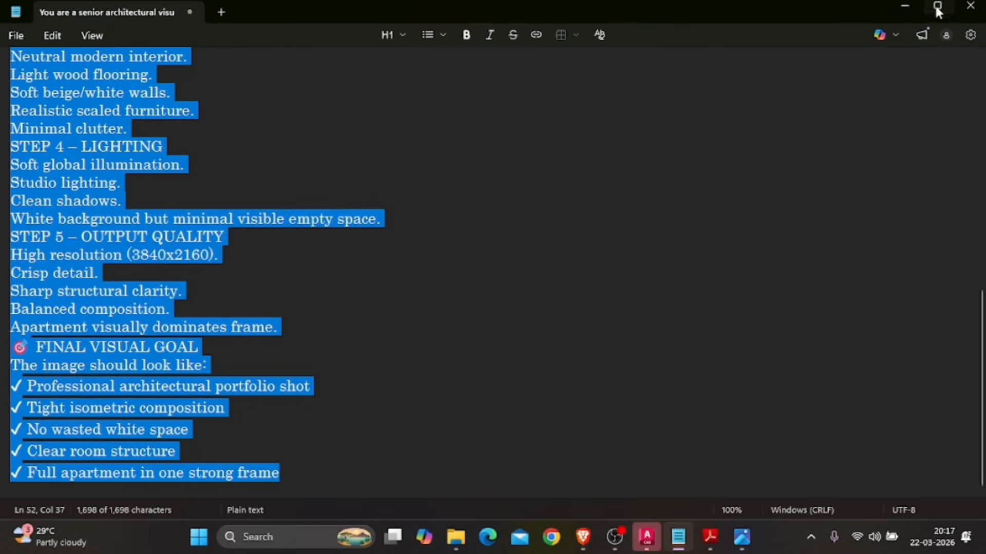
left_click(935, 10)
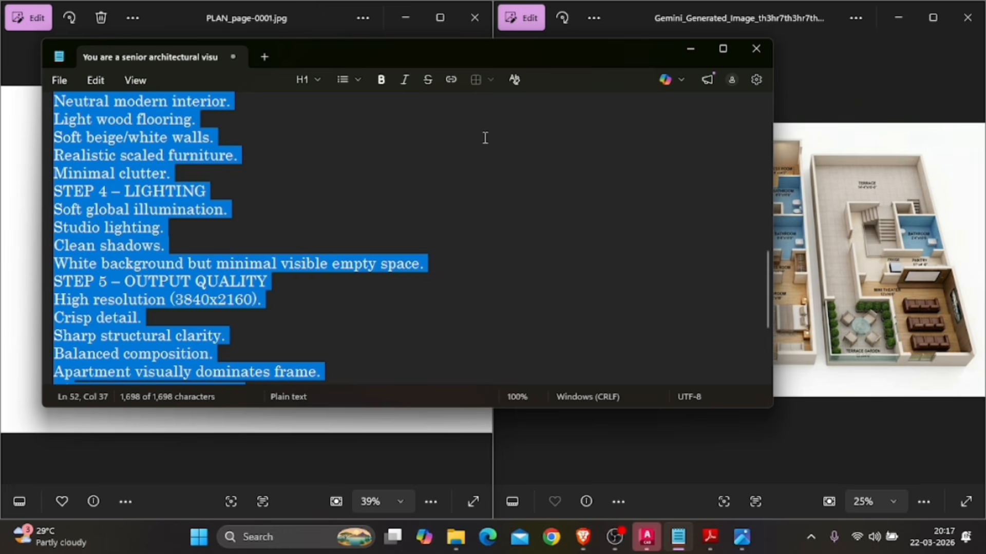